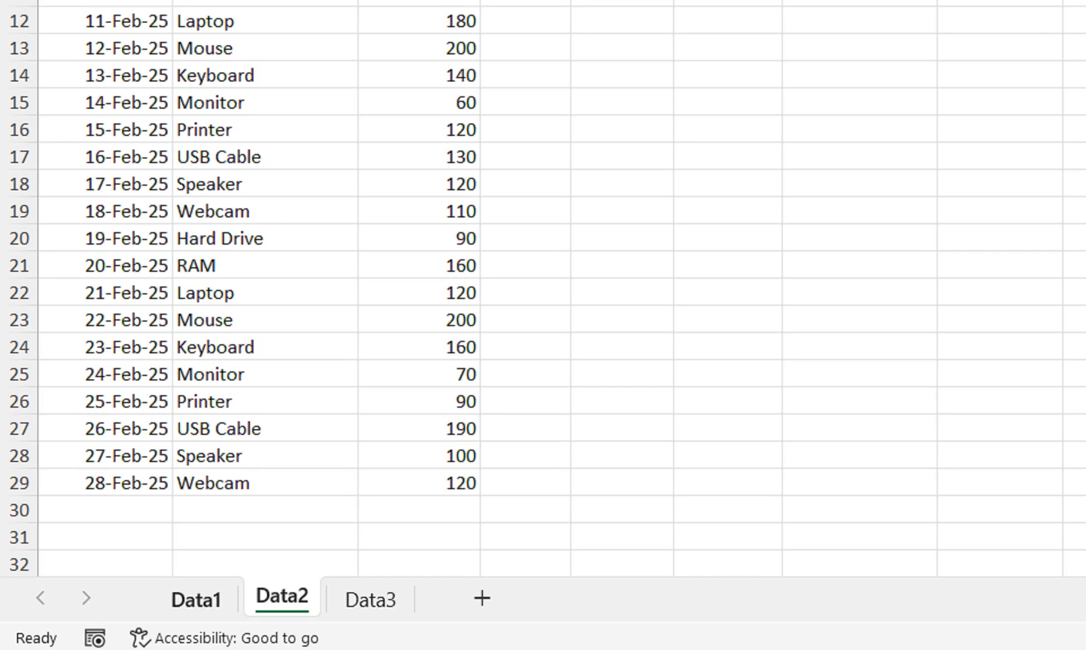
Step: Add a new worksheet after Data3 and name it Summary
{"action": "left_click", "coordinate": [98, 624]}
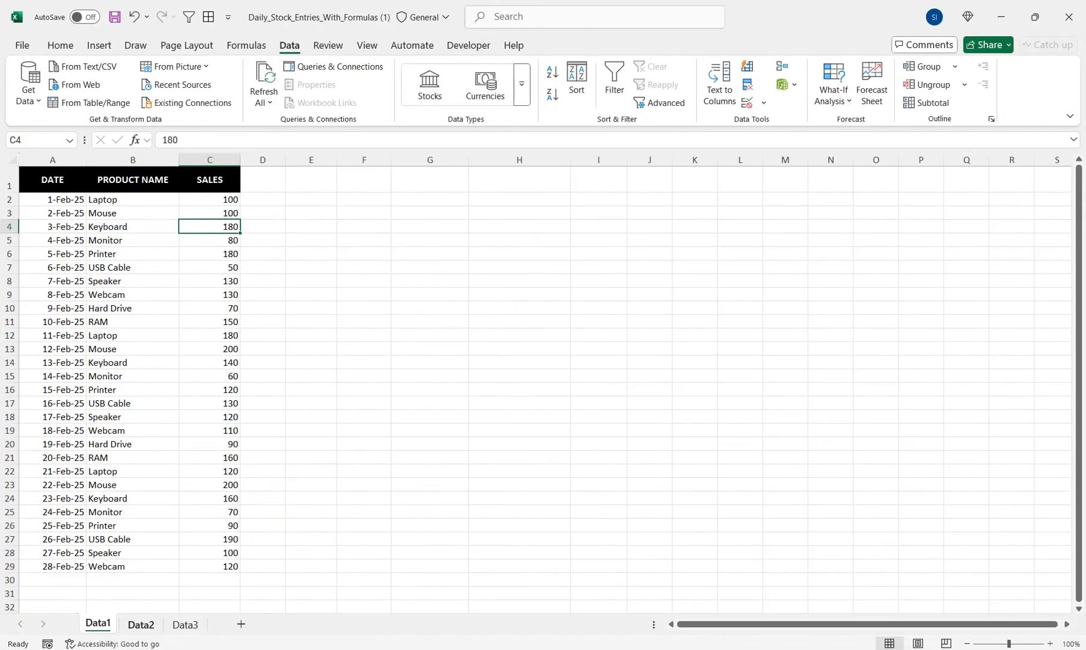
{"action": "left_click", "coordinate": [141, 623]}
{"action": "left_click", "coordinate": [185, 624]}
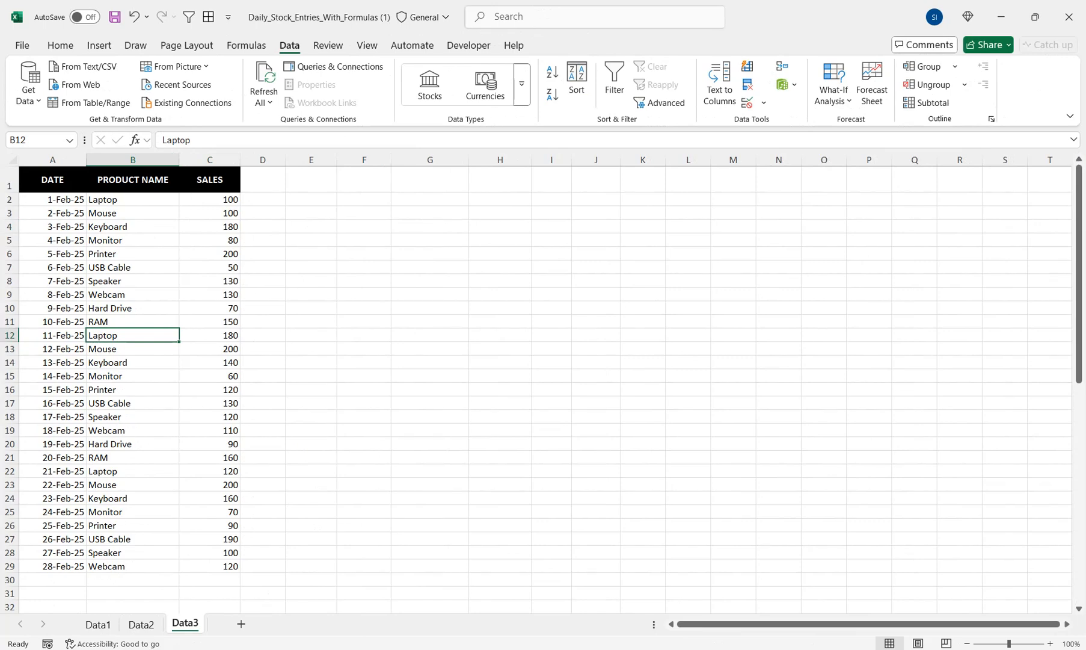
{"action": "left_click", "coordinate": [240, 623]}
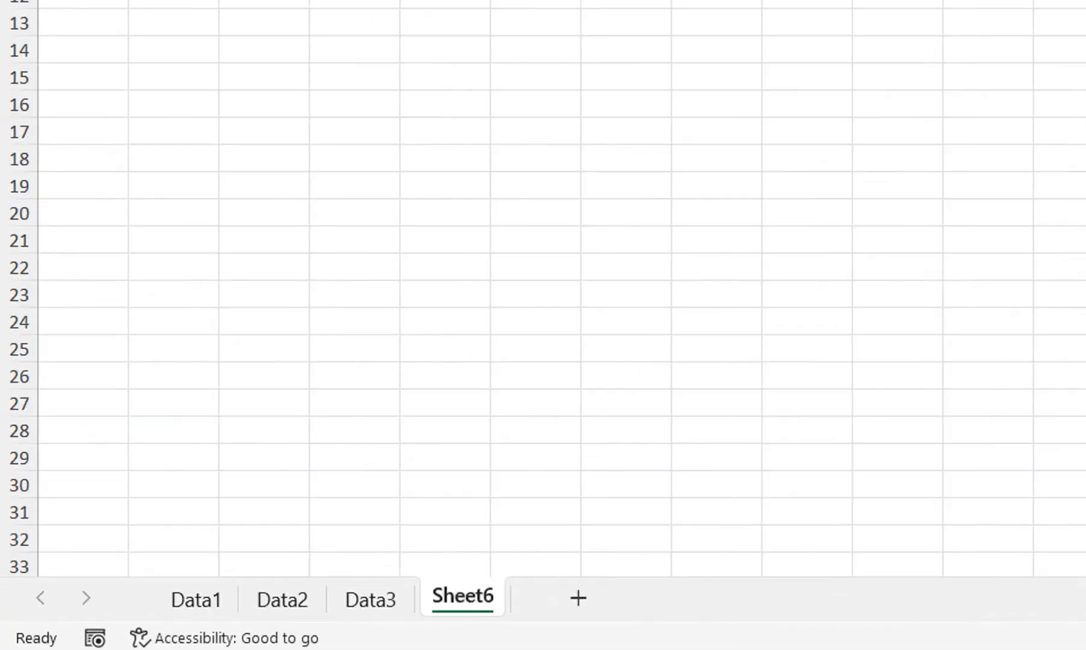
{"action": "double_click", "coordinate": [229, 623]}
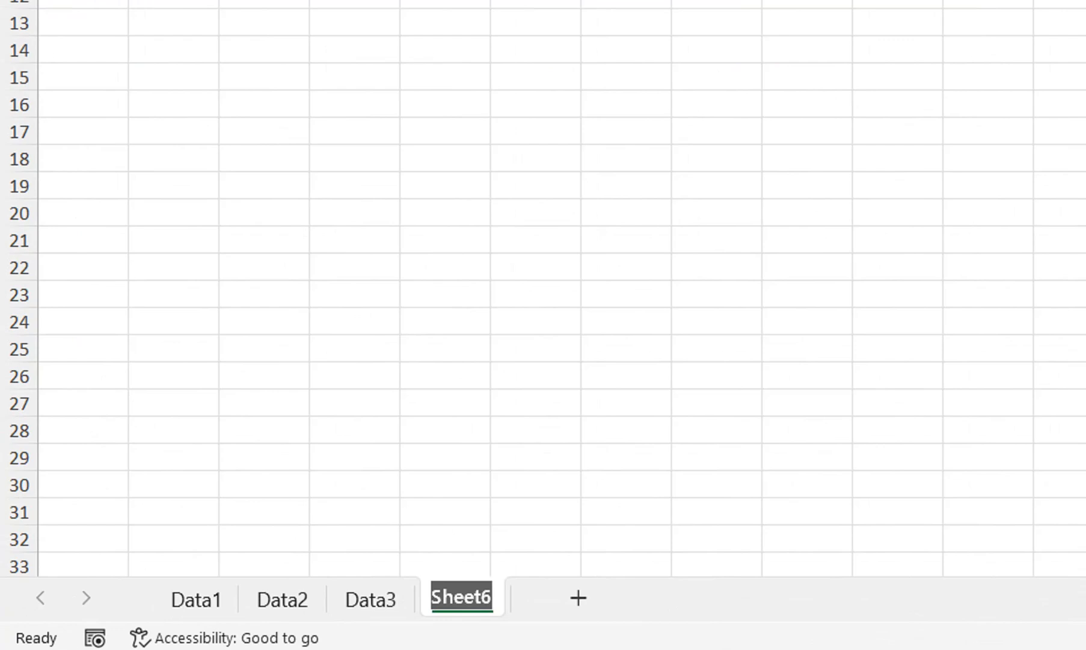
{"action": "type", "text": "Summary"}
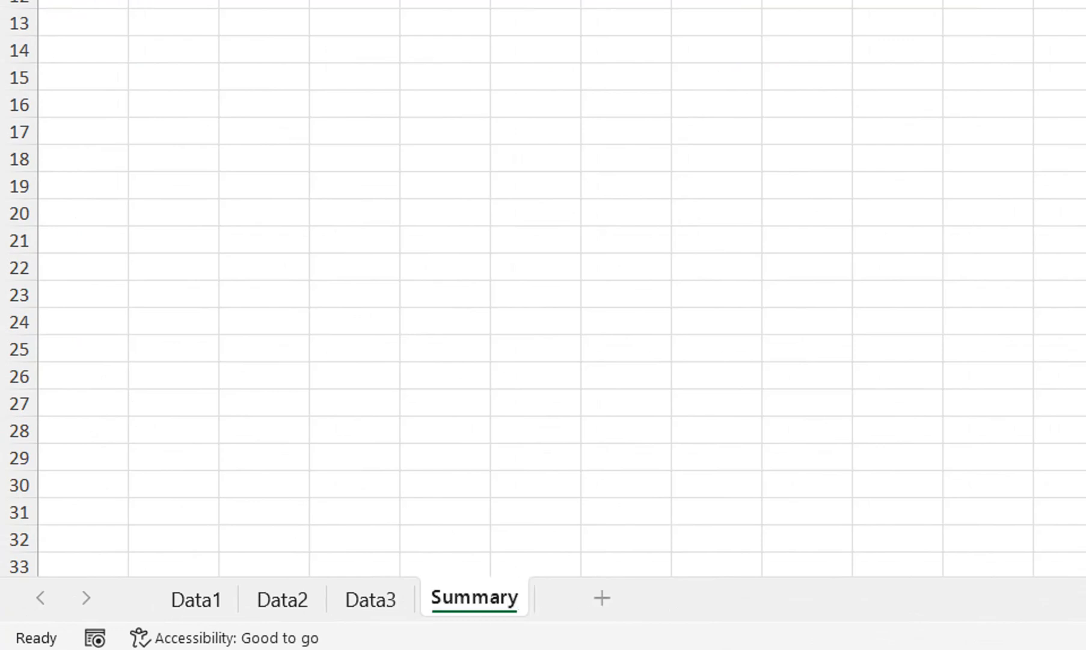
{"action": "key", "text": "Return"}
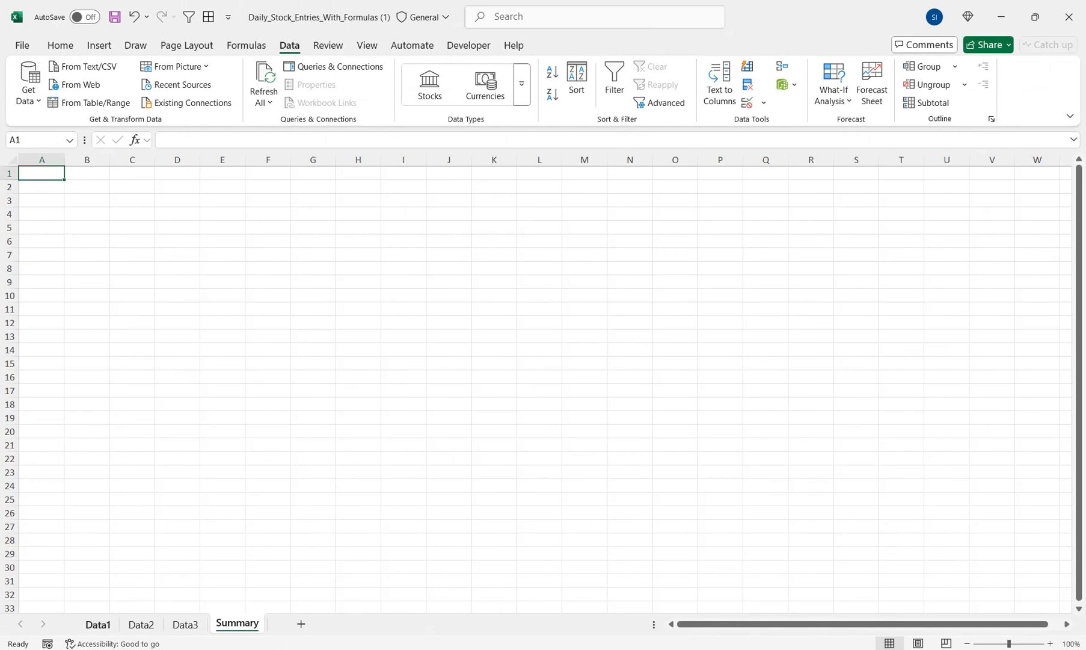
Step: Look through the Data1, Data2 and Data3 sheets and return to the Summary sheet
{"action": "left_click", "coordinate": [97, 624]}
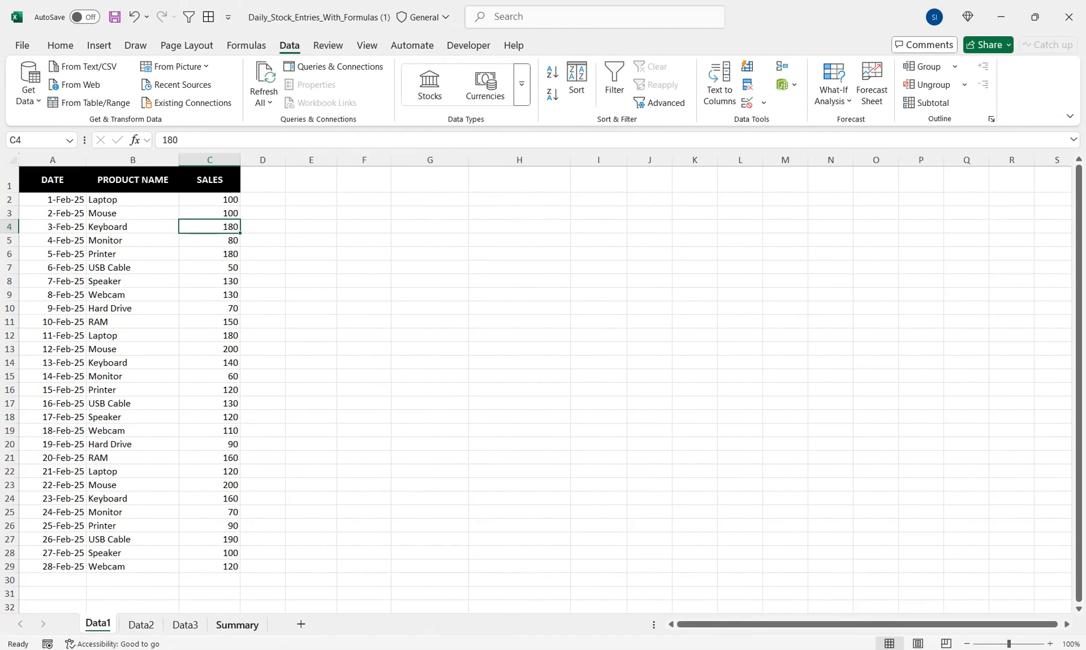
{"action": "left_click", "coordinate": [184, 623]}
{"action": "left_click", "coordinate": [141, 623]}
{"action": "left_click", "coordinate": [98, 623]}
{"action": "left_click", "coordinate": [237, 623]}
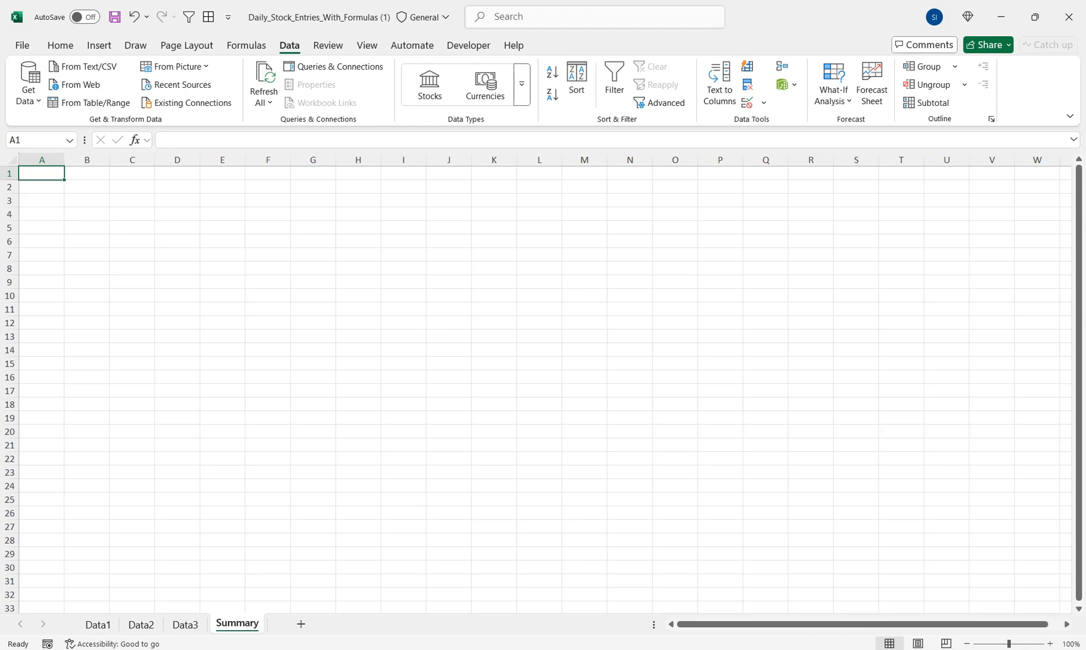
Step: Copy the DATE, PRODUCT NAME and SALES header row from Data3 to cell A1 of the Summary sheet
{"action": "scroll", "coordinate": [545, 389], "scroll_direction": "up", "scroll_amount": 2}
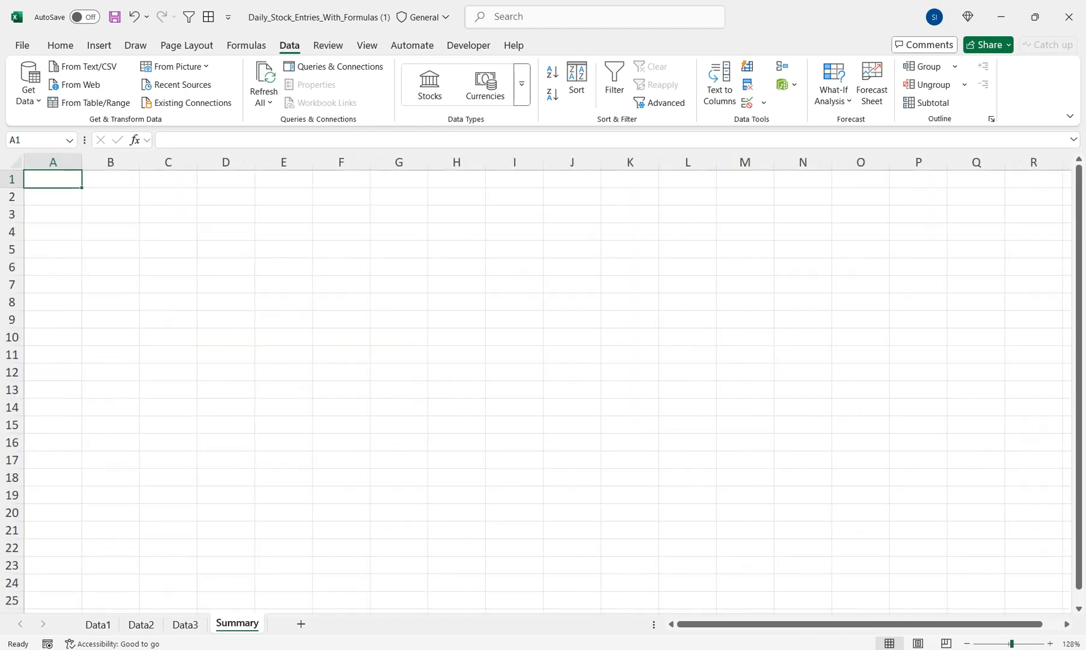
{"action": "key", "text": "ctrl+Page_Up"}
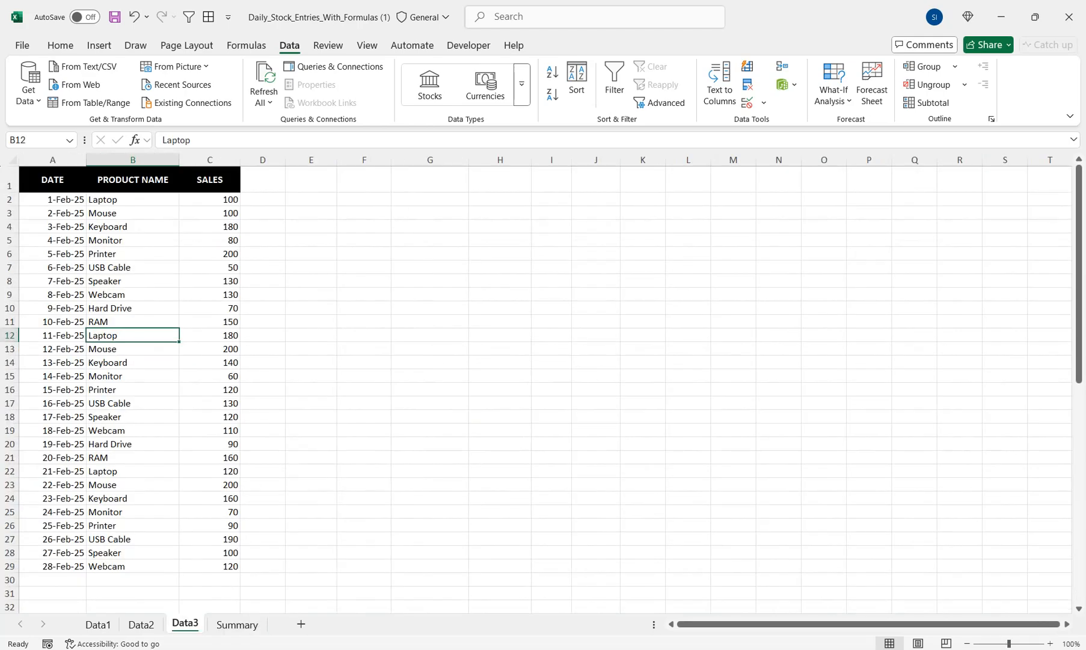
{"action": "key", "text": "ctrl+Home"}
{"action": "key", "text": "ctrl+shift+Right"}
{"action": "key", "text": "ctrl+c"}
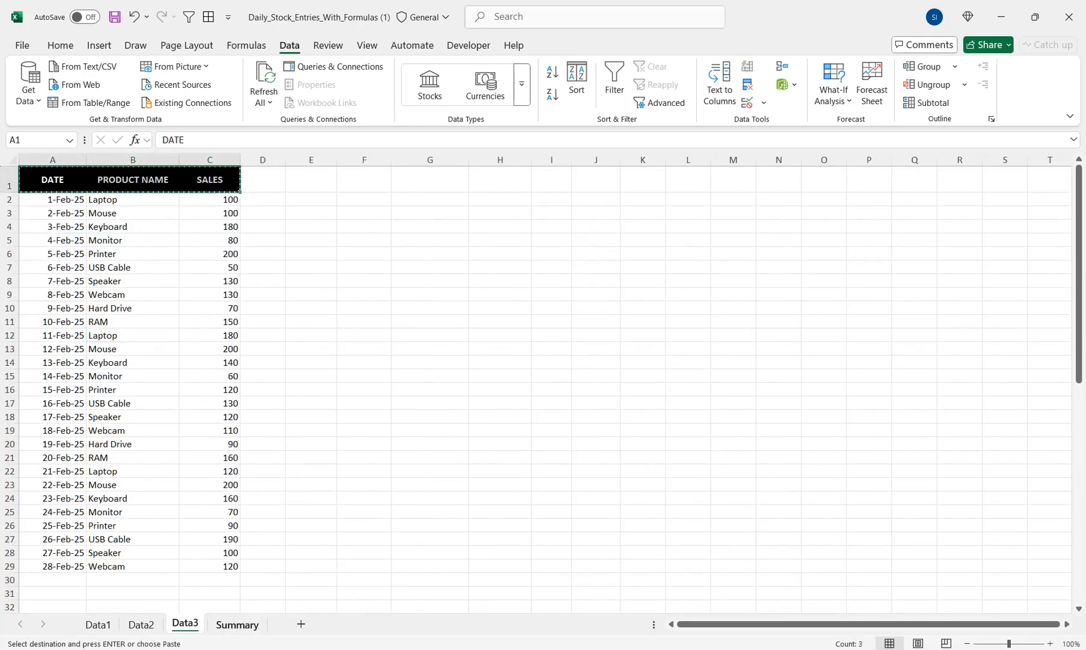
{"action": "key", "text": "ctrl+Page_Down"}
{"action": "key", "text": "ctrl+v"}
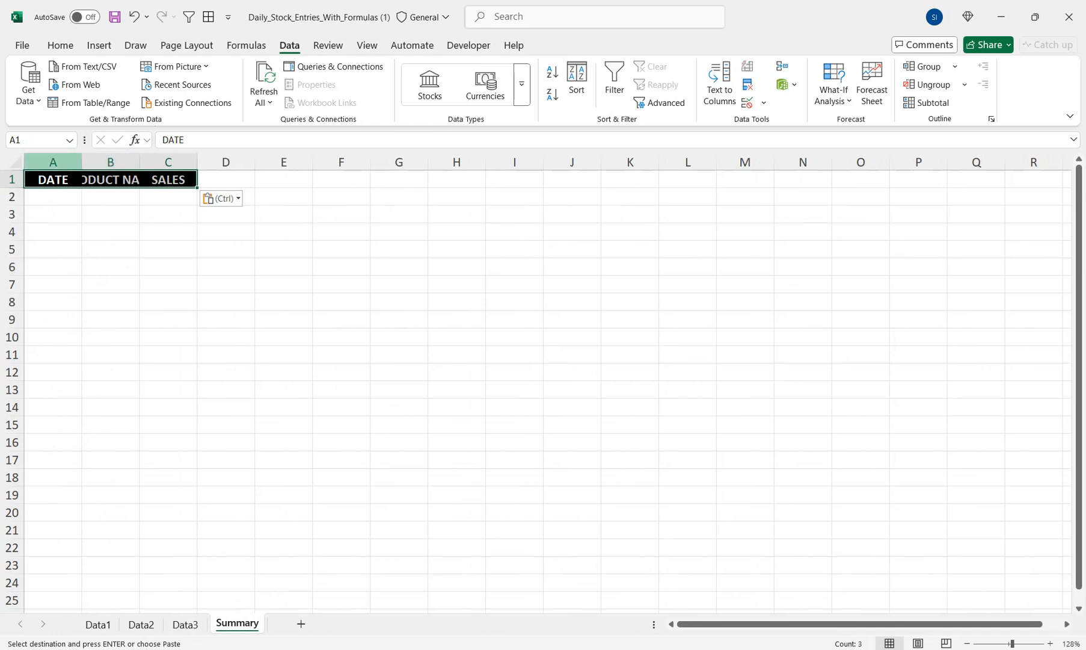
Step: AutoFit all columns of the Summary sheet, and undo the uniform widening tried on them
{"action": "left_click", "coordinate": [15, 162]}
{"action": "double_click", "coordinate": [139, 161]}
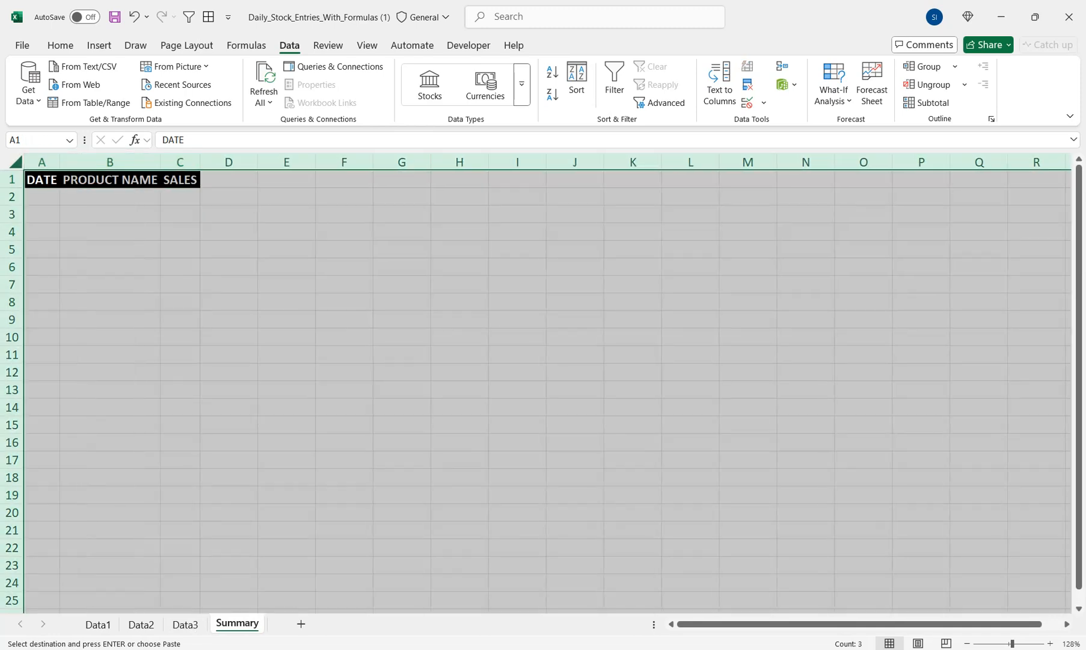
{"action": "left_click_drag", "start_coordinate": [200, 161], "coordinate": [228, 162]}
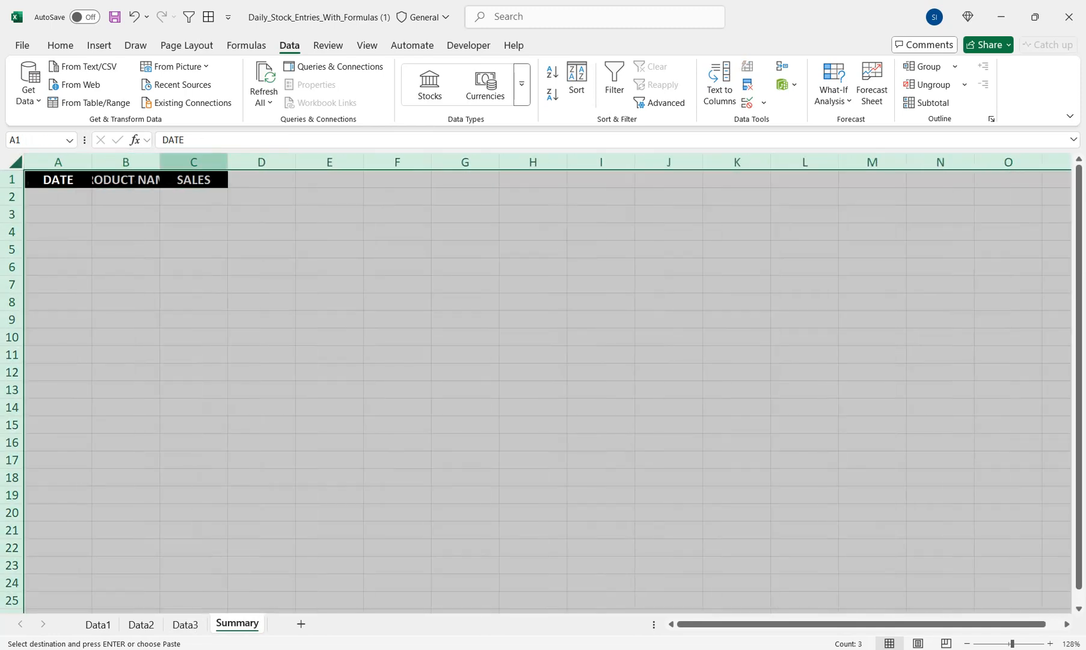
{"action": "key", "text": "ctrl+z"}
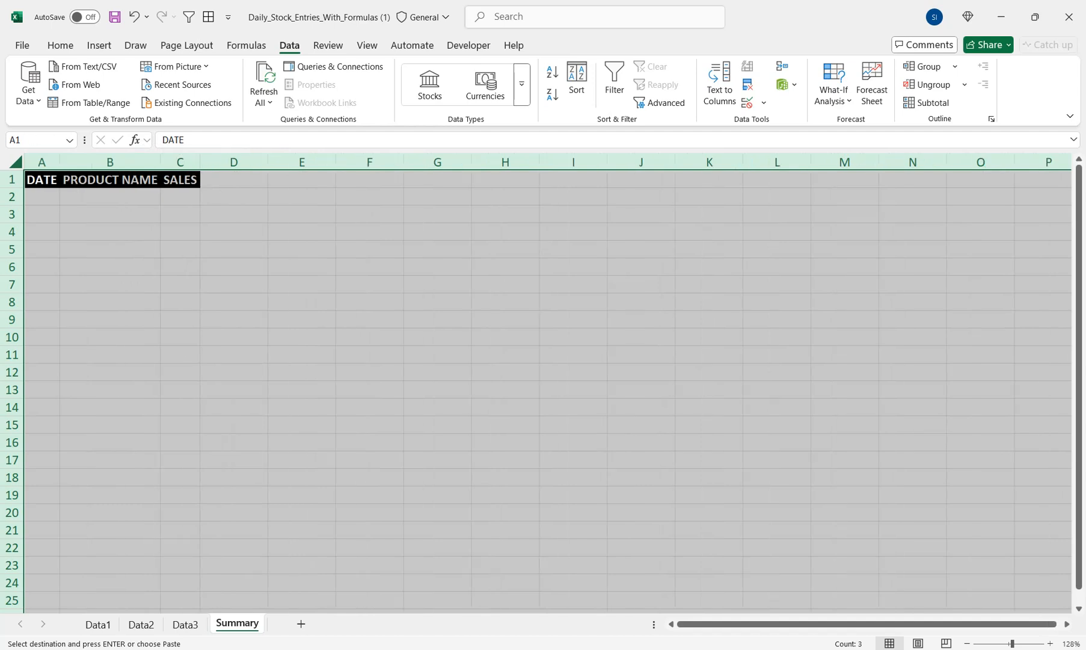
Step: Delete the DATE column from the Summary sheet and widen the PRODUCT NAME and SALES columns
{"action": "left_click", "coordinate": [42, 162]}
{"action": "right_click", "coordinate": [42, 164]}
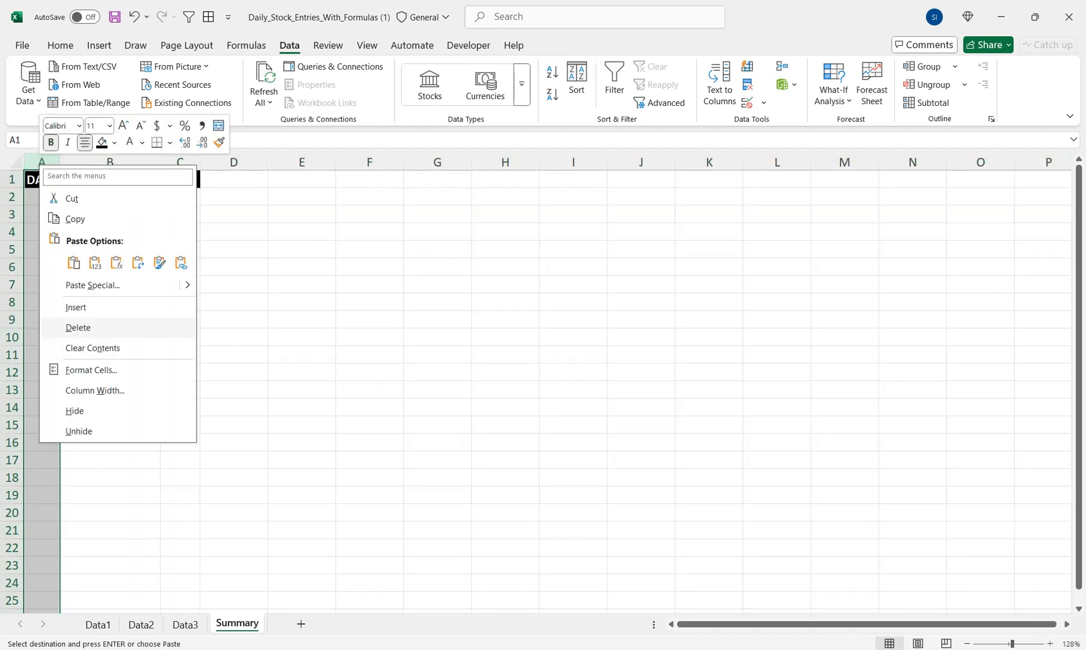
{"action": "left_click", "coordinate": [77, 327]}
{"action": "left_click_drag", "start_coordinate": [164, 162], "coordinate": [251, 162]}
Step: Begin a GROUPBY formula in Summary cell A2 with a nested VSTACK as its row fields
{"action": "left_click", "coordinate": [90, 197]}
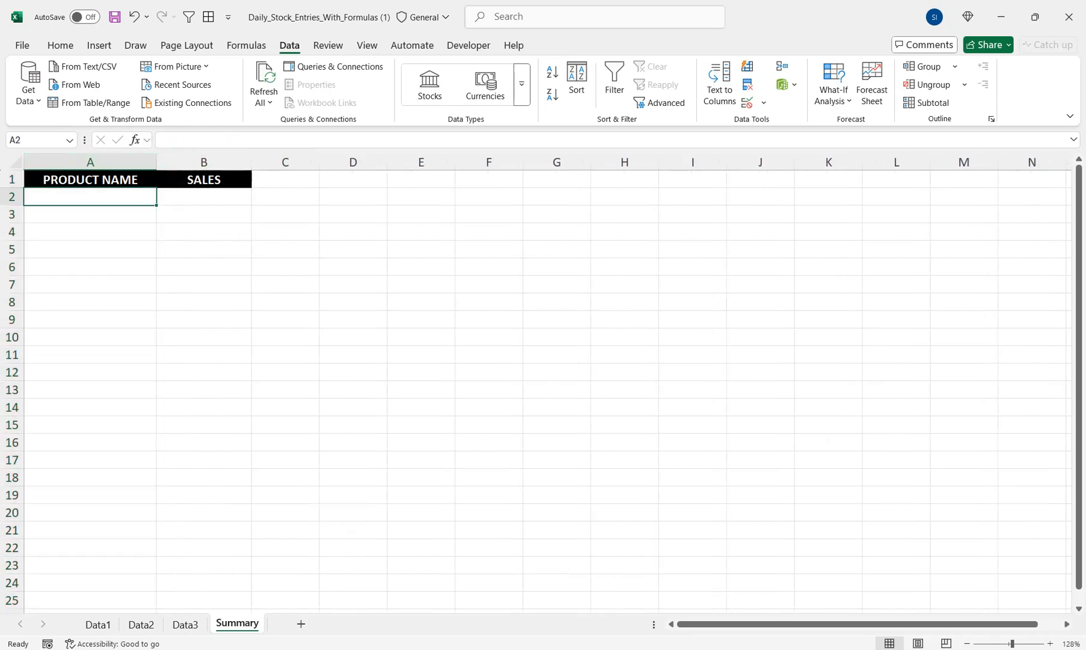
{"action": "type", "text": "="}
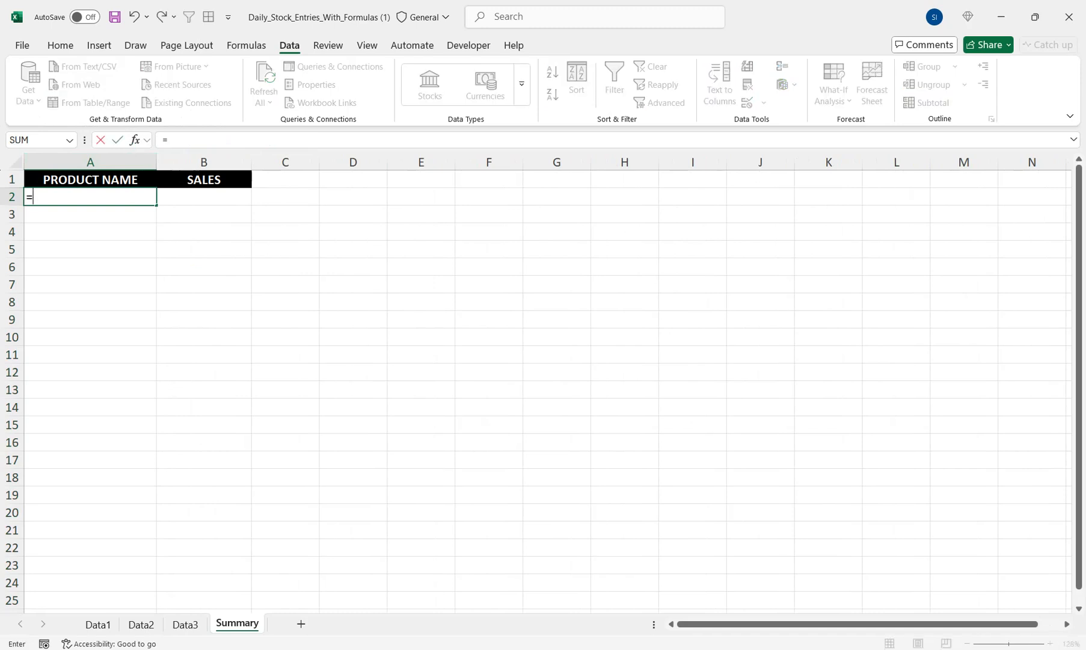
{"action": "type", "text": "grou"}
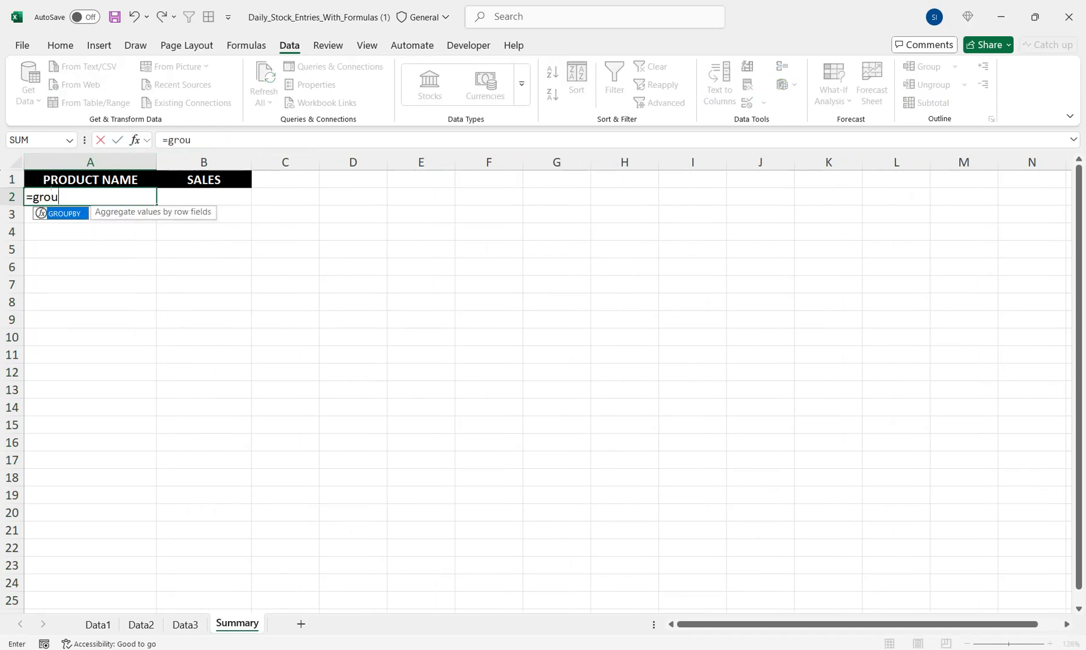
{"action": "key", "text": "Tab"}
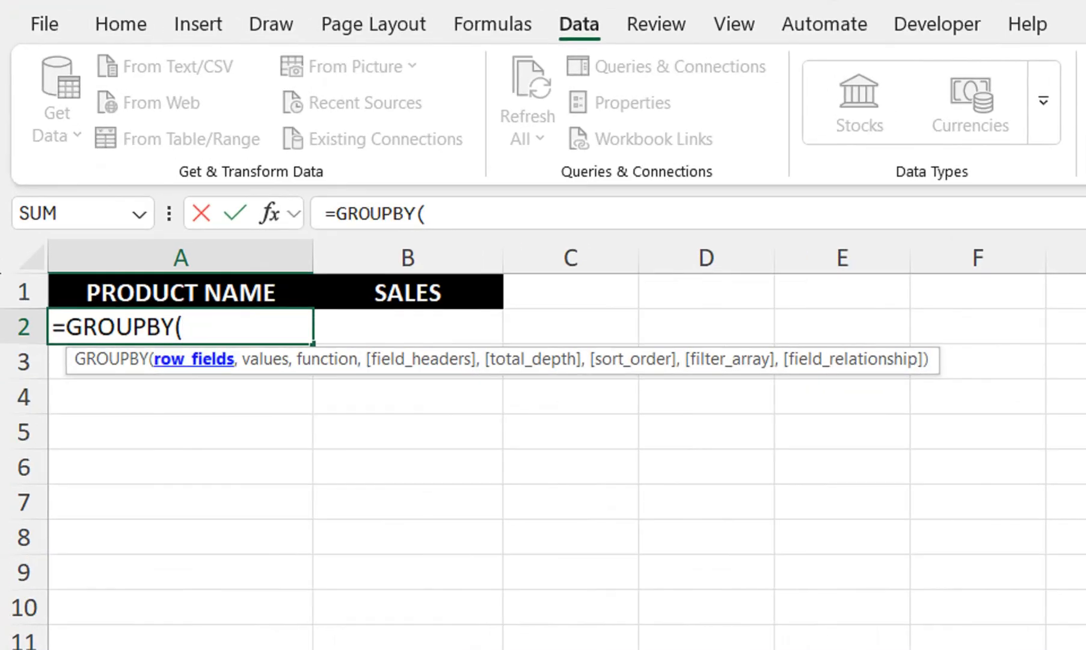
{"action": "type", "text": "vs"}
{"action": "key", "text": "Tab"}
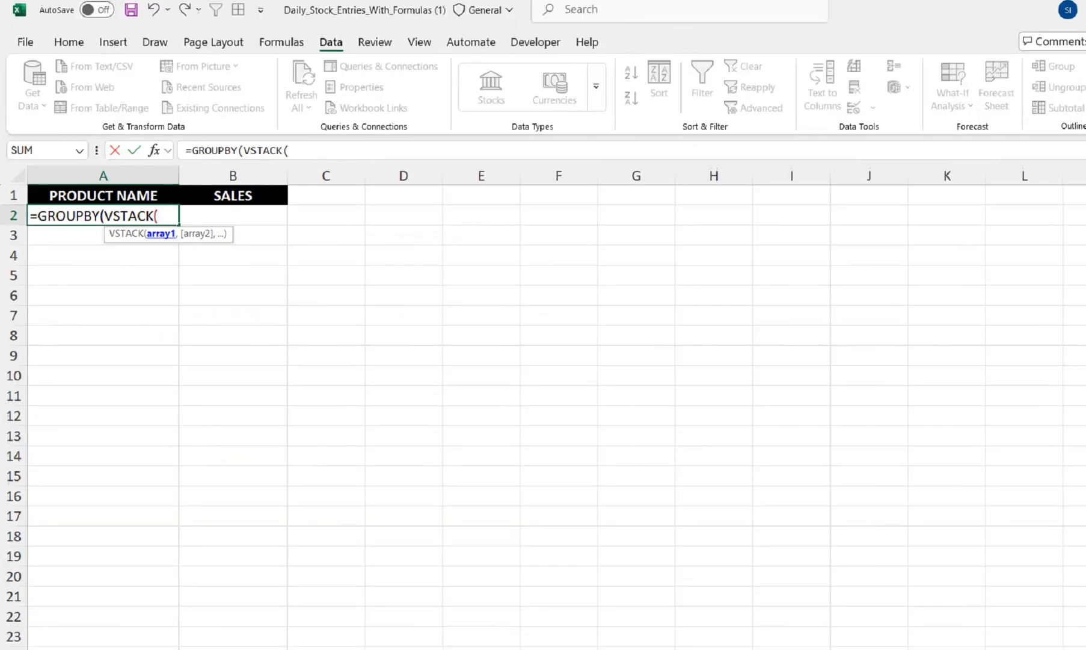
Step: Supply the product names in B2:B29 of Data1, Data2 and Data3 as three separate VSTACK arrays
{"action": "left_click", "coordinate": [98, 624]}
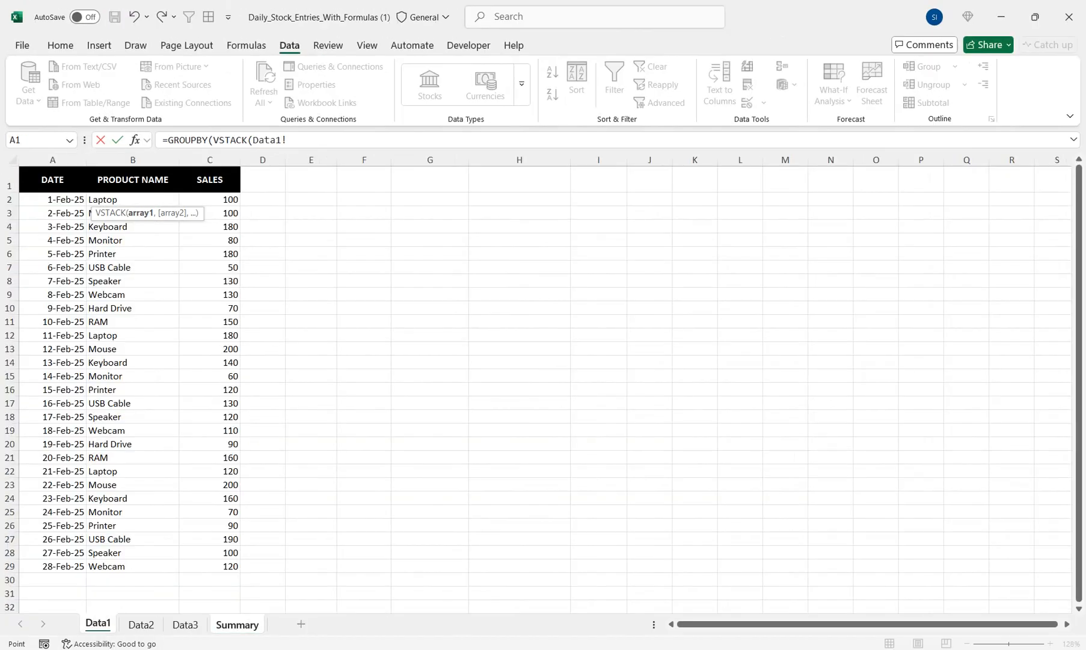
{"action": "left_click_drag", "start_coordinate": [132, 199], "coordinate": [132, 566]}
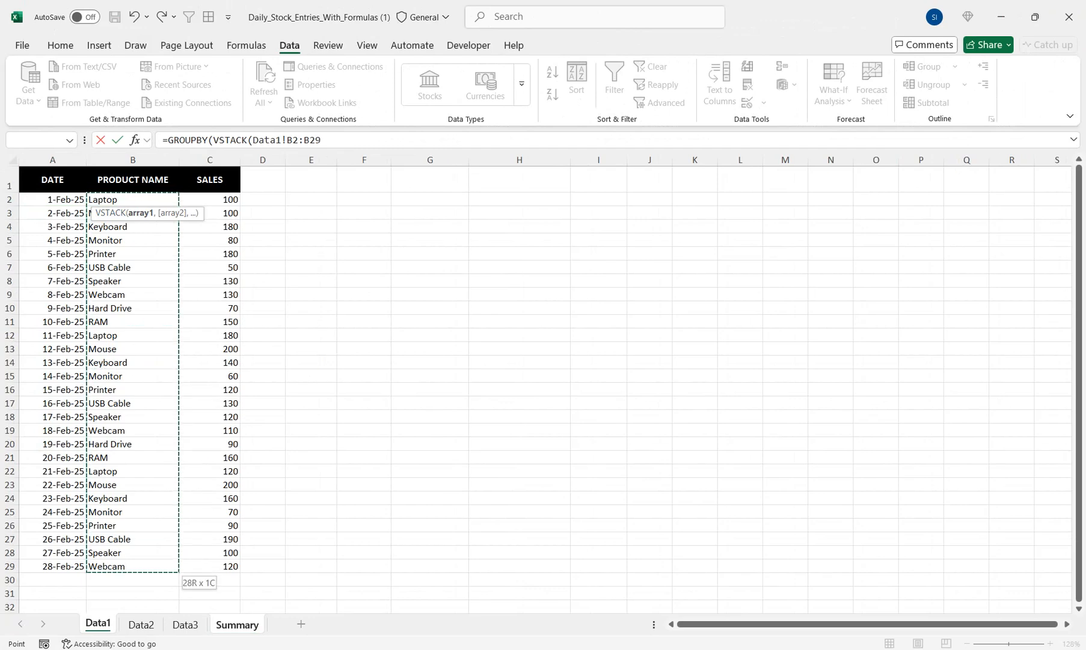
{"action": "type", "text": ","}
{"action": "left_click", "coordinate": [140, 624]}
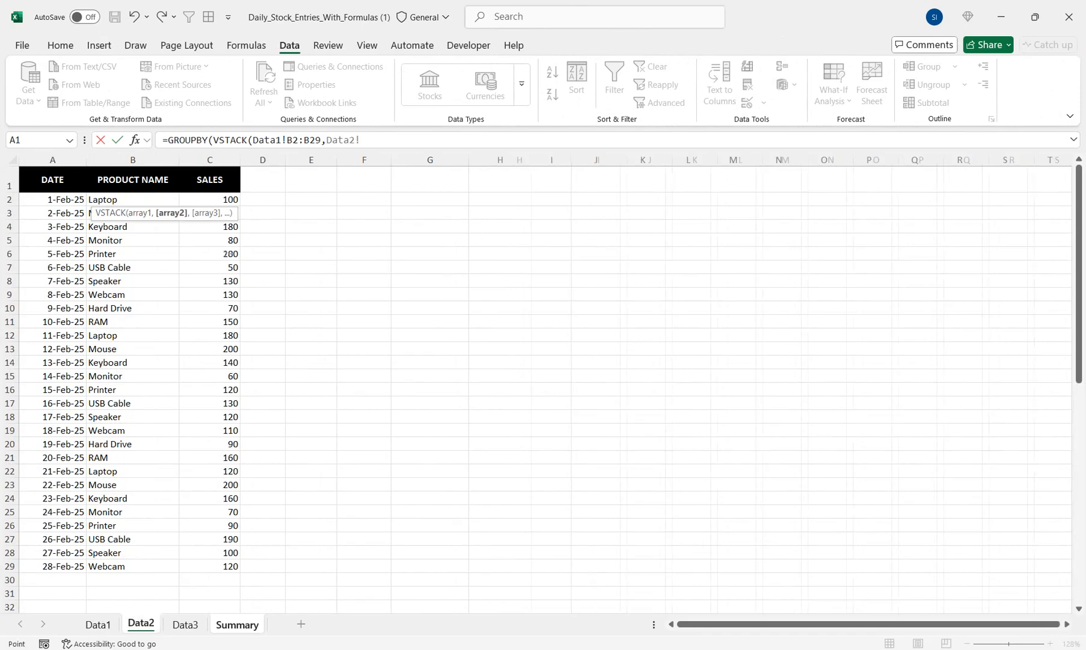
{"action": "left_click_drag", "start_coordinate": [132, 199], "coordinate": [133, 565]}
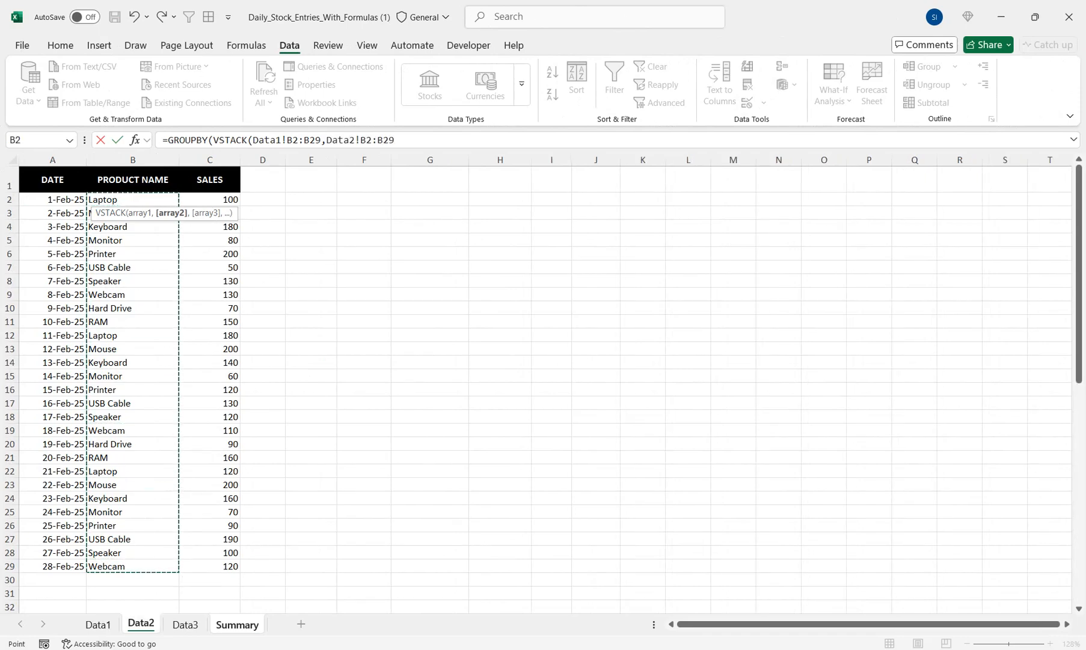
{"action": "type", "text": ","}
{"action": "left_click", "coordinate": [184, 623]}
{"action": "left_click_drag", "start_coordinate": [133, 199], "coordinate": [133, 566]}
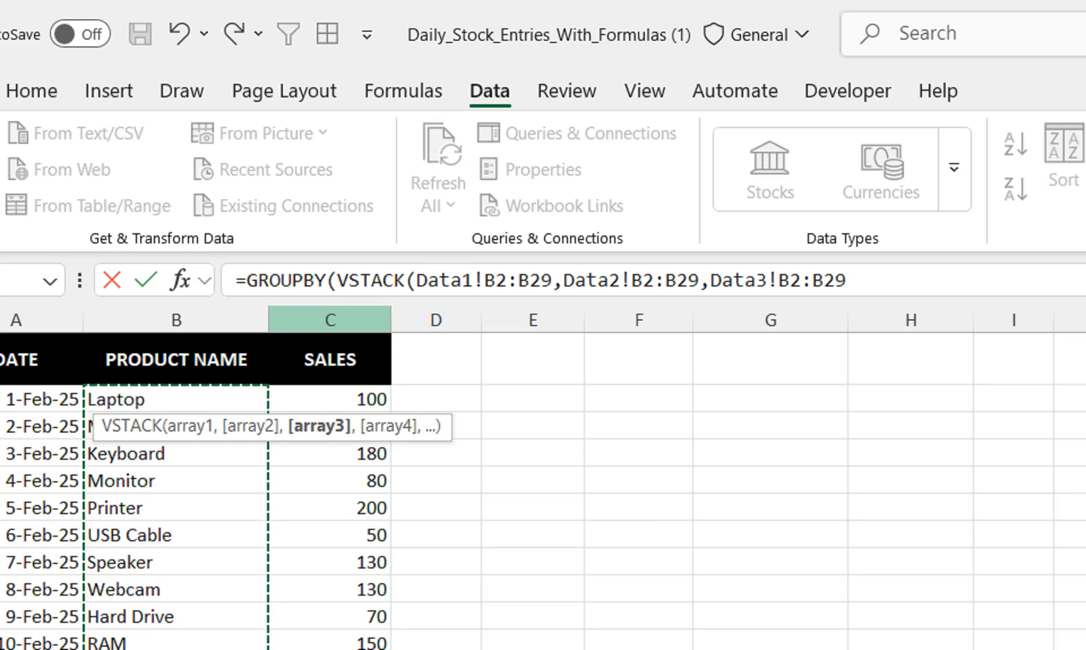
Step: Replace the VSTACK arrays with the single cross-sheet reference 'Data1:Data3'!B2:B29 and close the function
{"action": "left_click_drag", "start_coordinate": [846, 279], "coordinate": [401, 280]}
{"action": "key", "text": "BackSpace"}
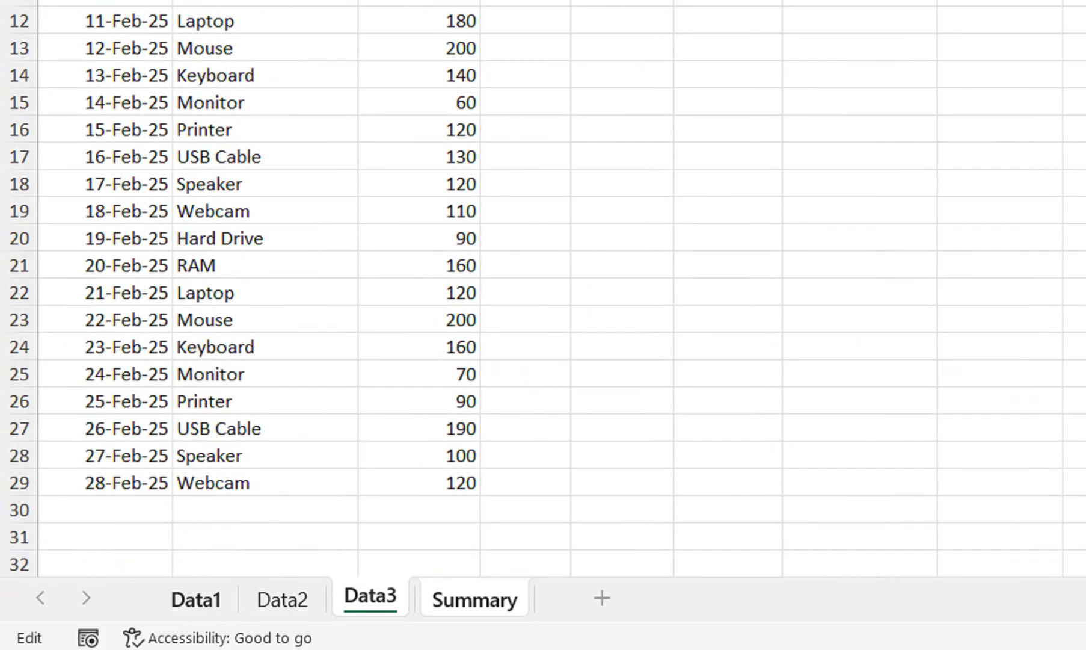
{"action": "left_click", "coordinate": [195, 599]}
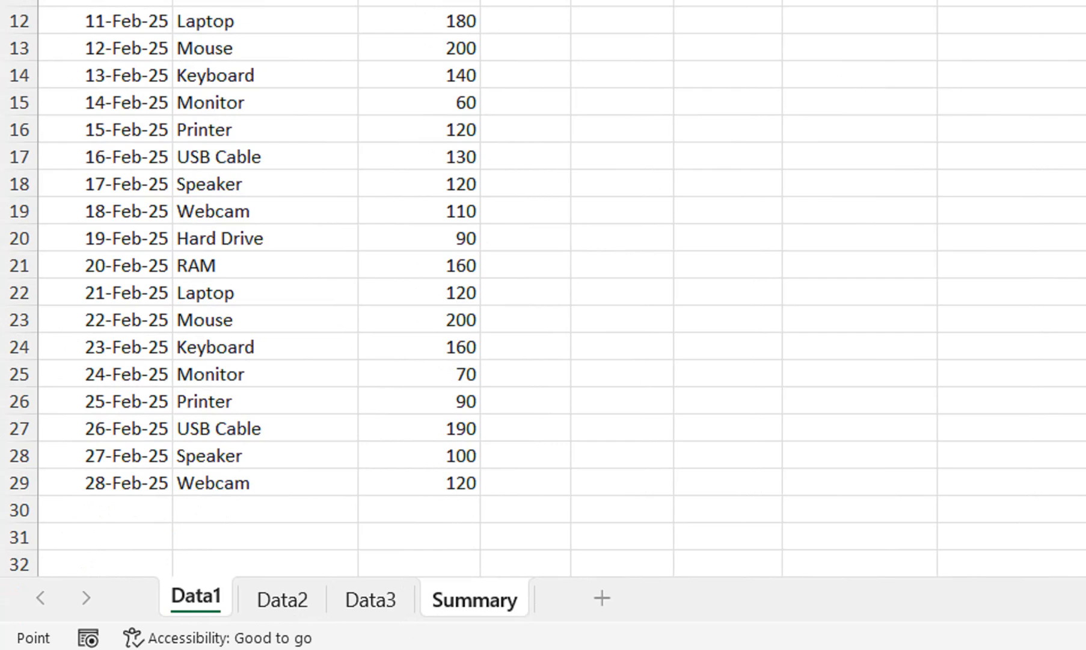
{"action": "left_click", "coordinate": [370, 599], "text": "shift"}
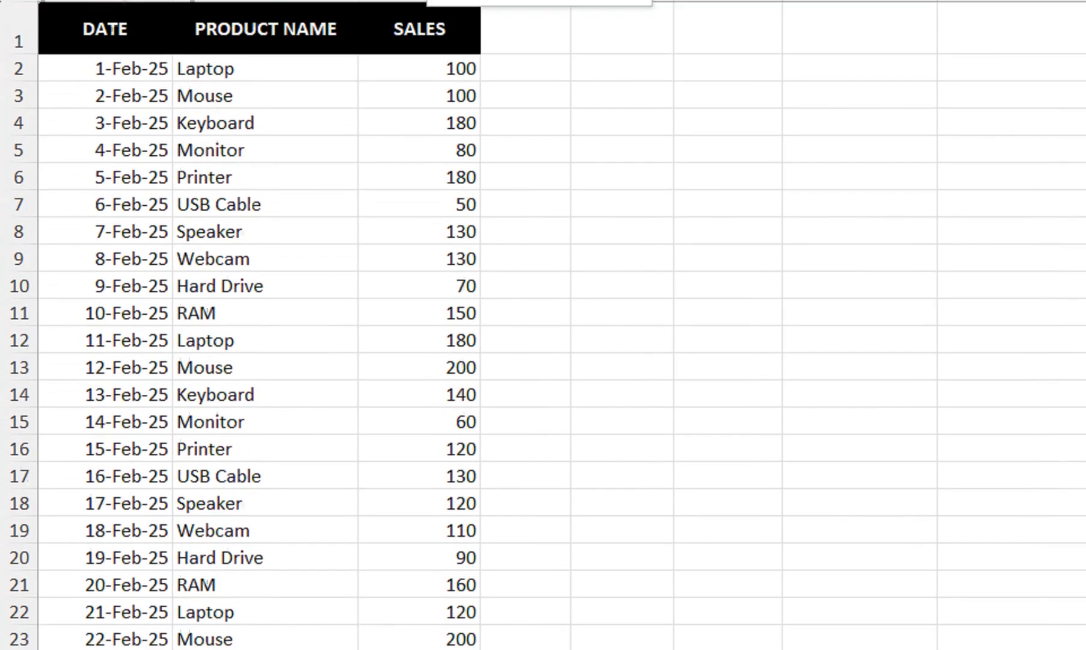
{"action": "left_click_drag", "start_coordinate": [243, 119], "coordinate": [357, 528]}
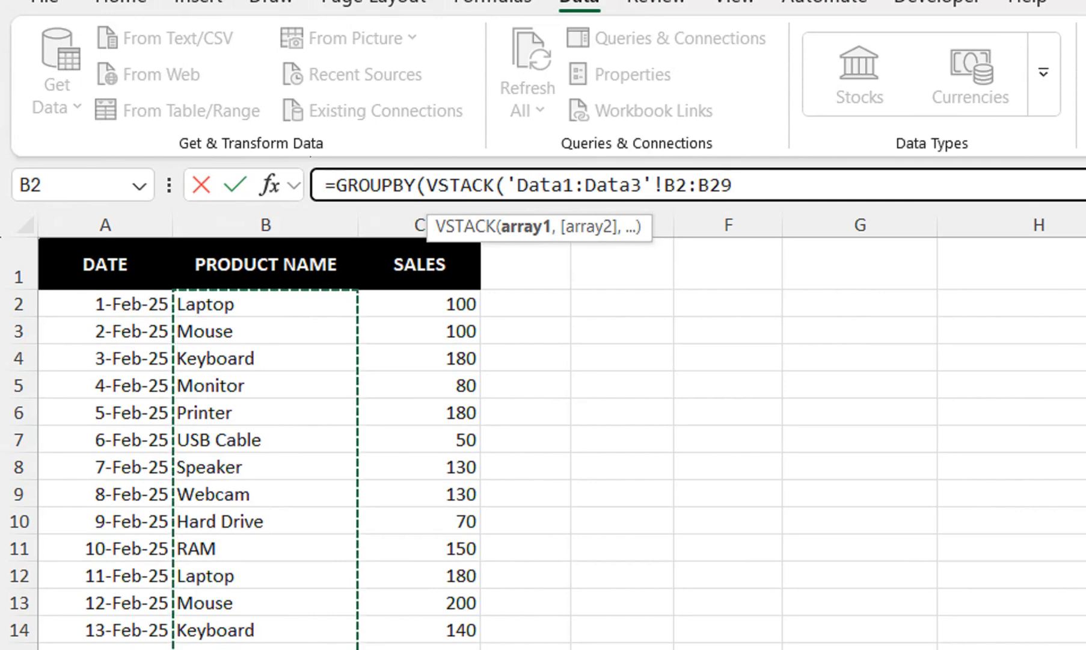
{"action": "type", "text": ")"}
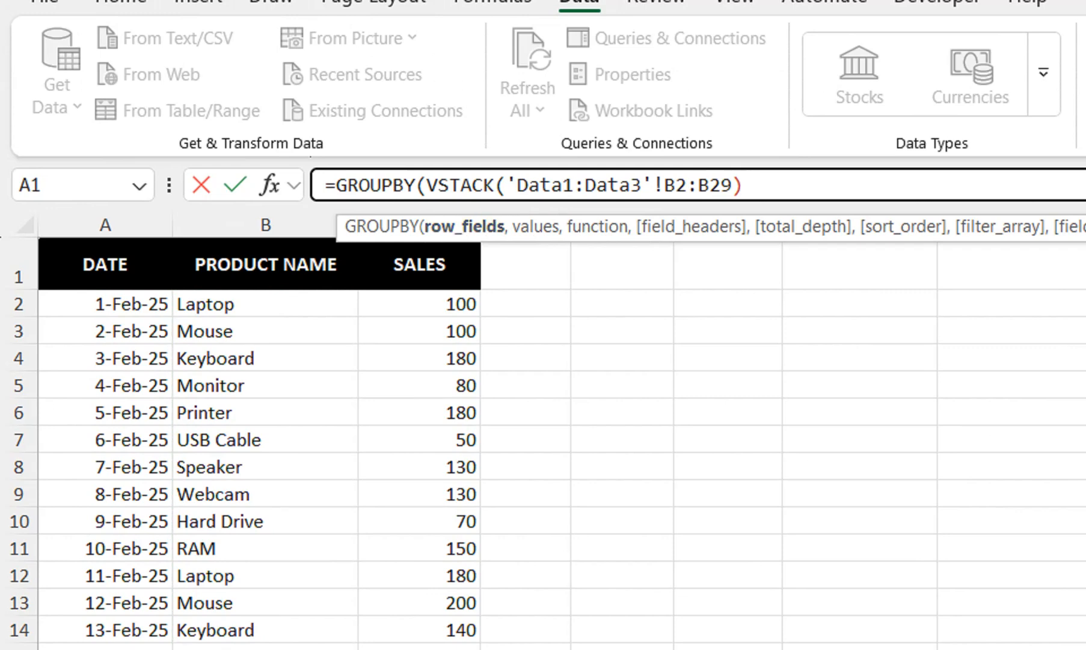
Step: Add a second VSTACK as the GROUPBY values argument, referencing the sales in 'Data1:Data3'!C2:C29, and close it
{"action": "type", "text": ","}
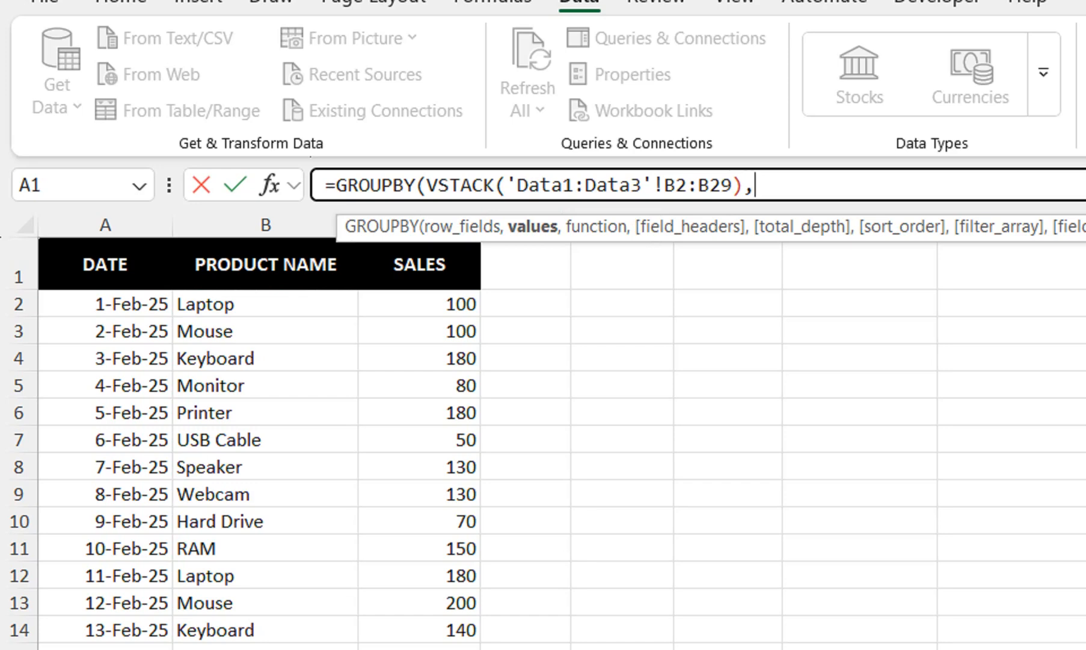
{"action": "type", "text": "vs"}
{"action": "key", "text": "Tab"}
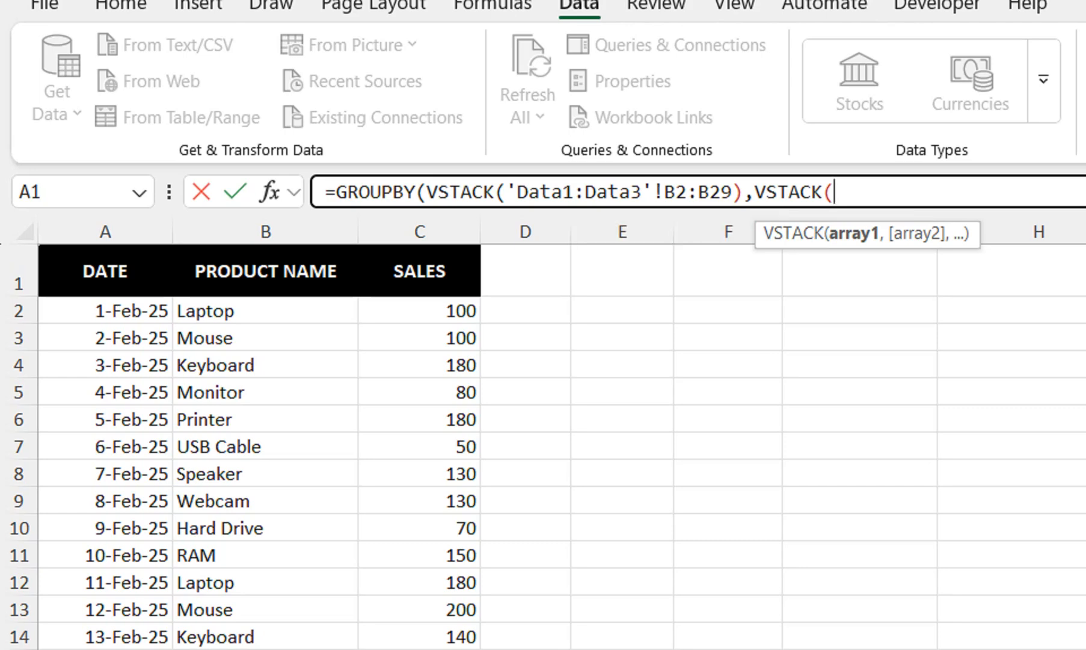
{"action": "left_click", "coordinate": [755, 191]}
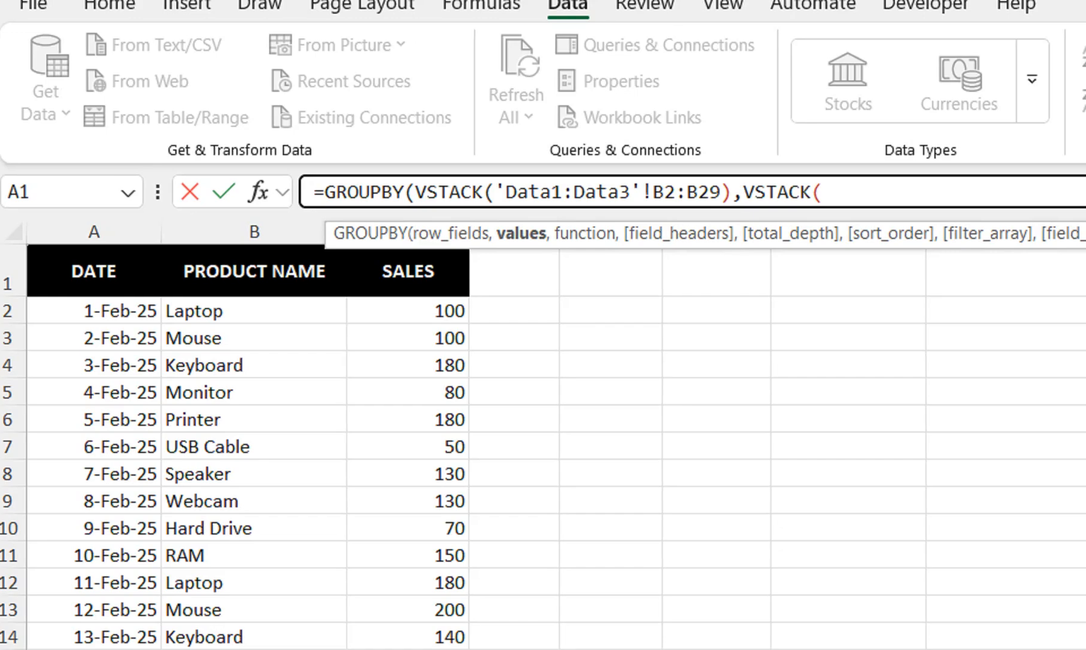
{"action": "left_click", "coordinate": [833, 192]}
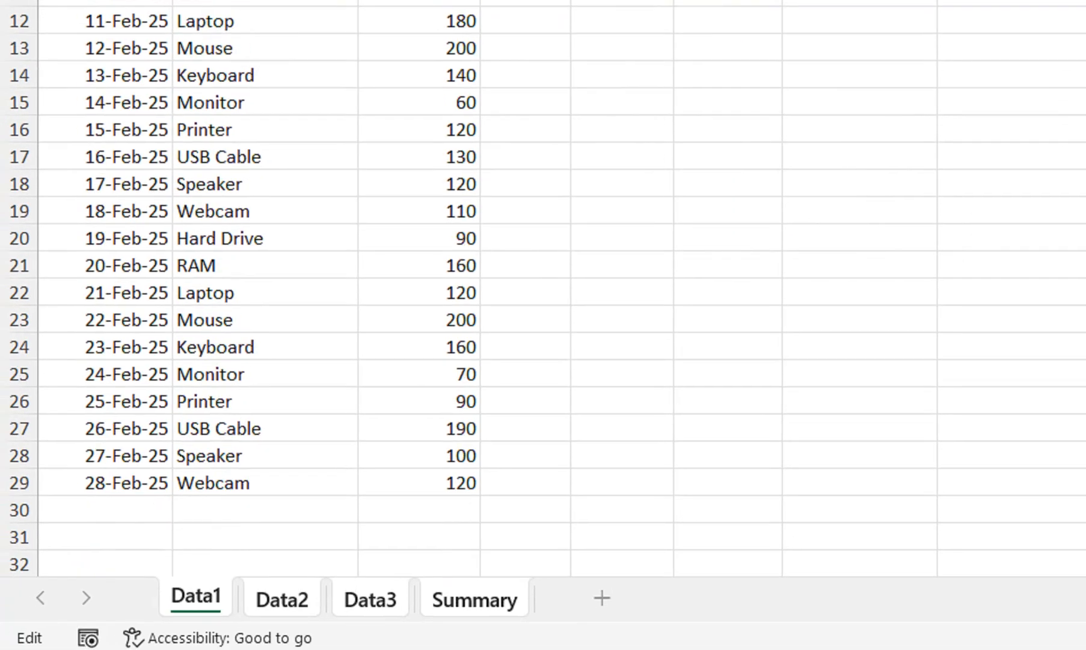
{"action": "left_click", "coordinate": [195, 595]}
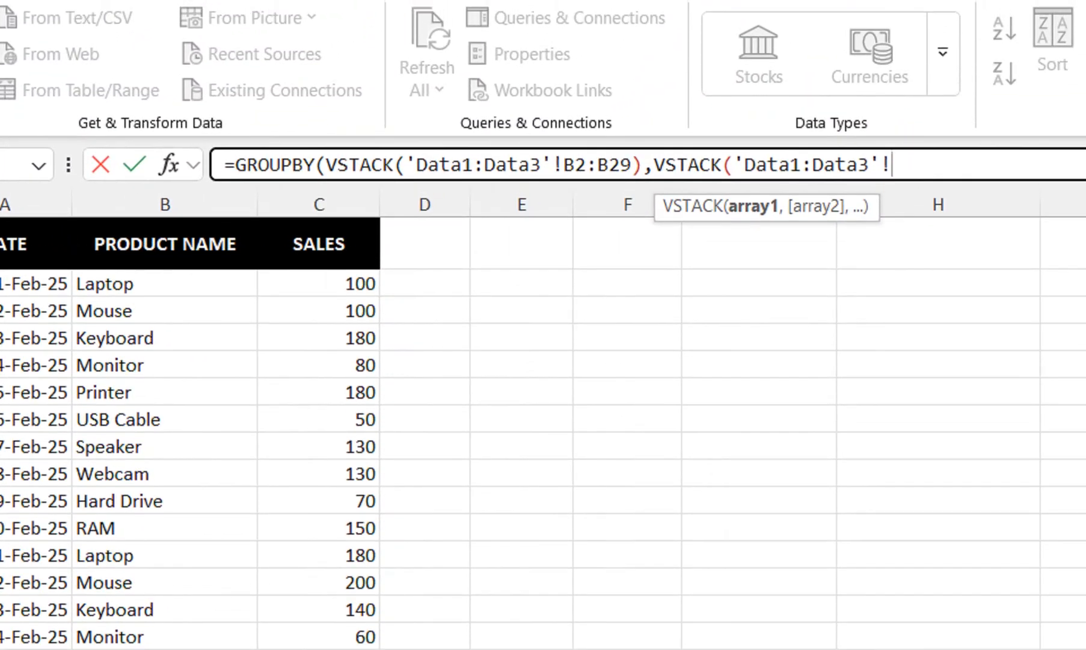
{"action": "left_click_drag", "start_coordinate": [318, 283], "coordinate": [361, 649]}
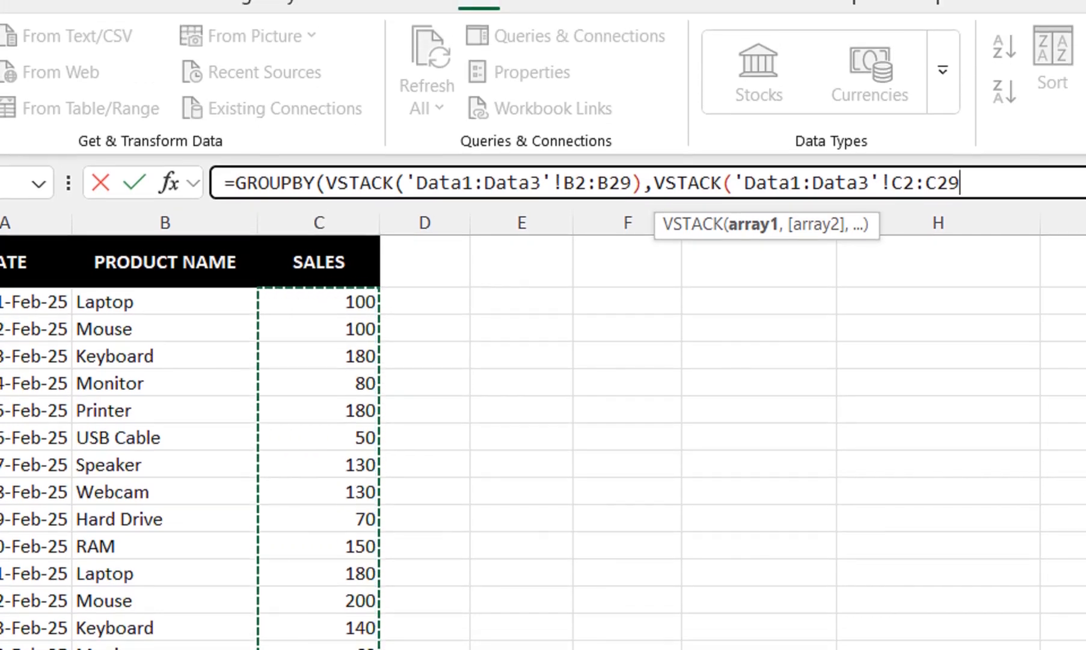
{"action": "type", "text": ")"}
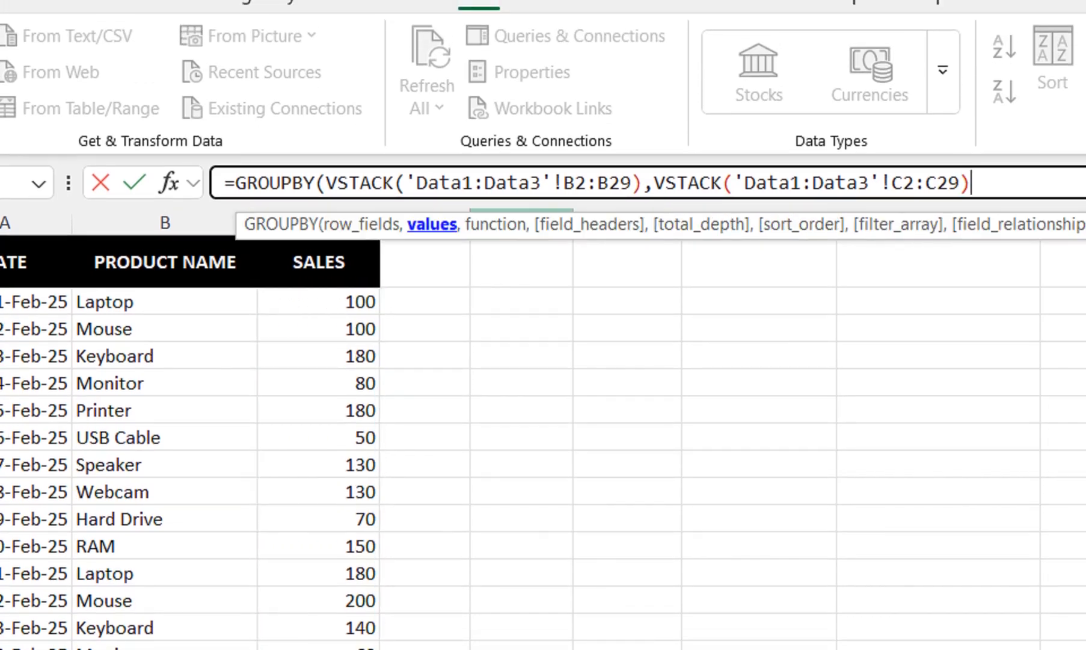
Step: Set SUM as the GROUPBY aggregation function, close the formula and enter it
{"action": "type", "text": ","}
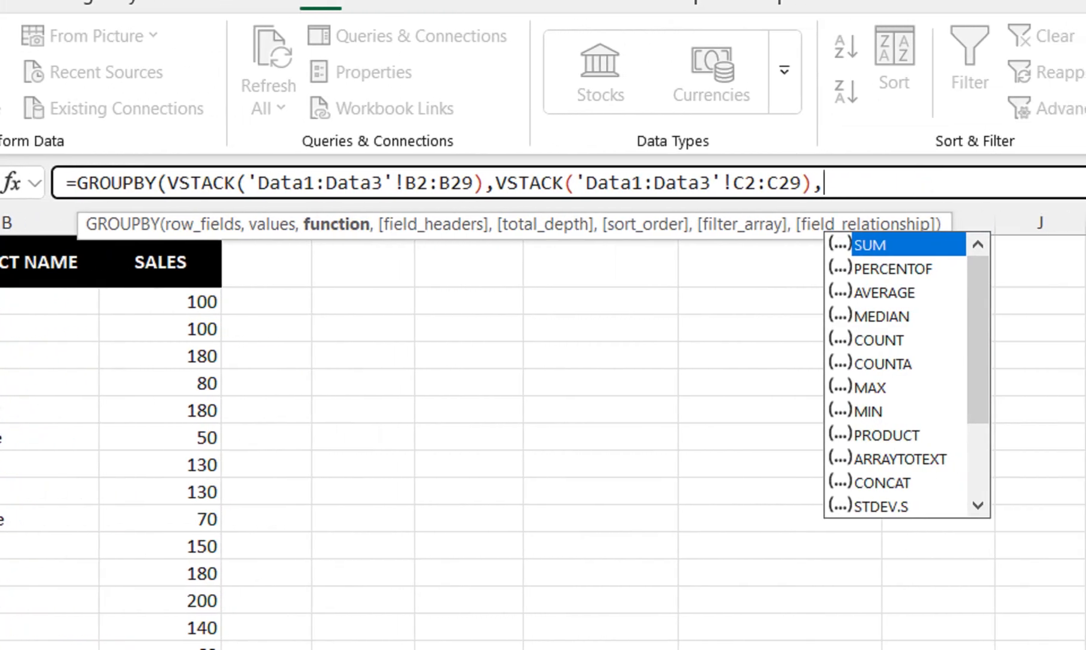
{"action": "key", "text": "Tab"}
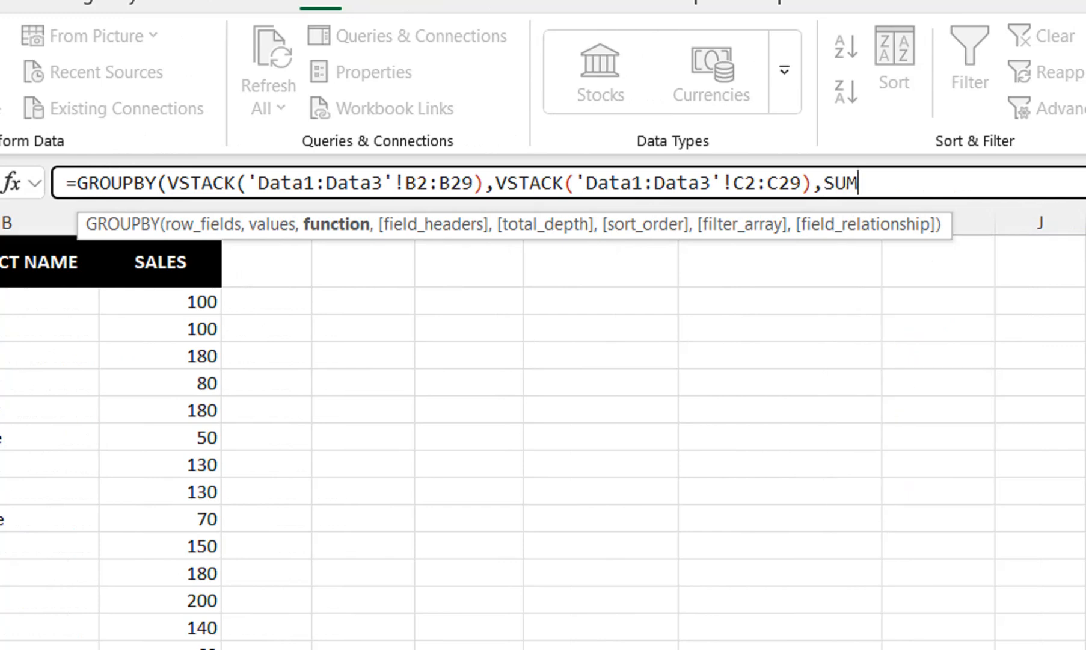
{"action": "type", "text": ")"}
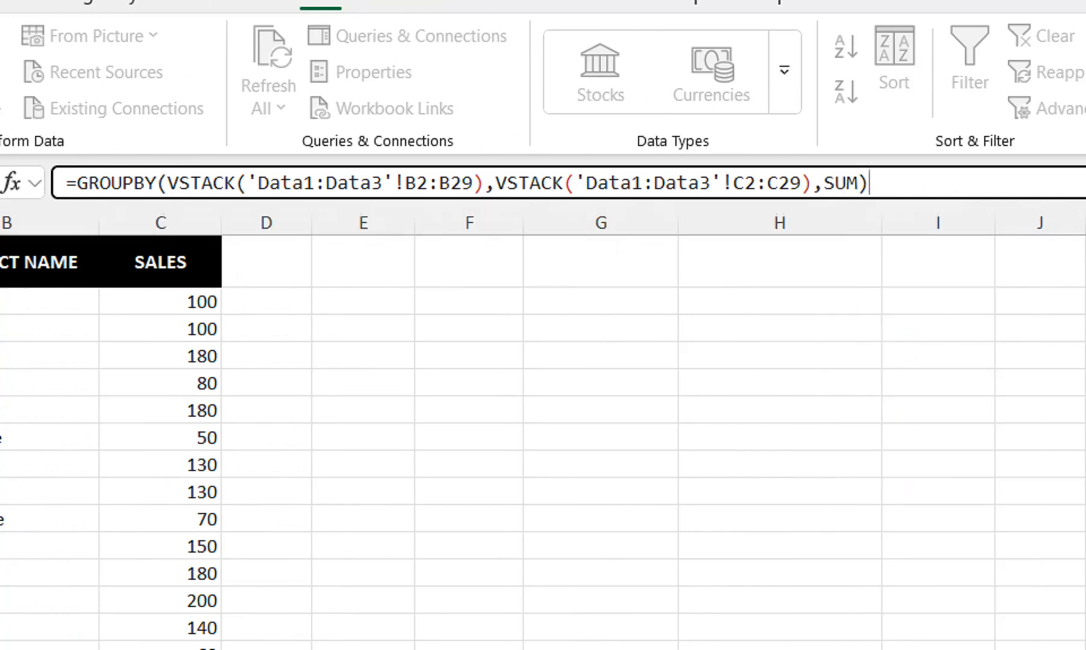
{"action": "key", "text": "Return"}
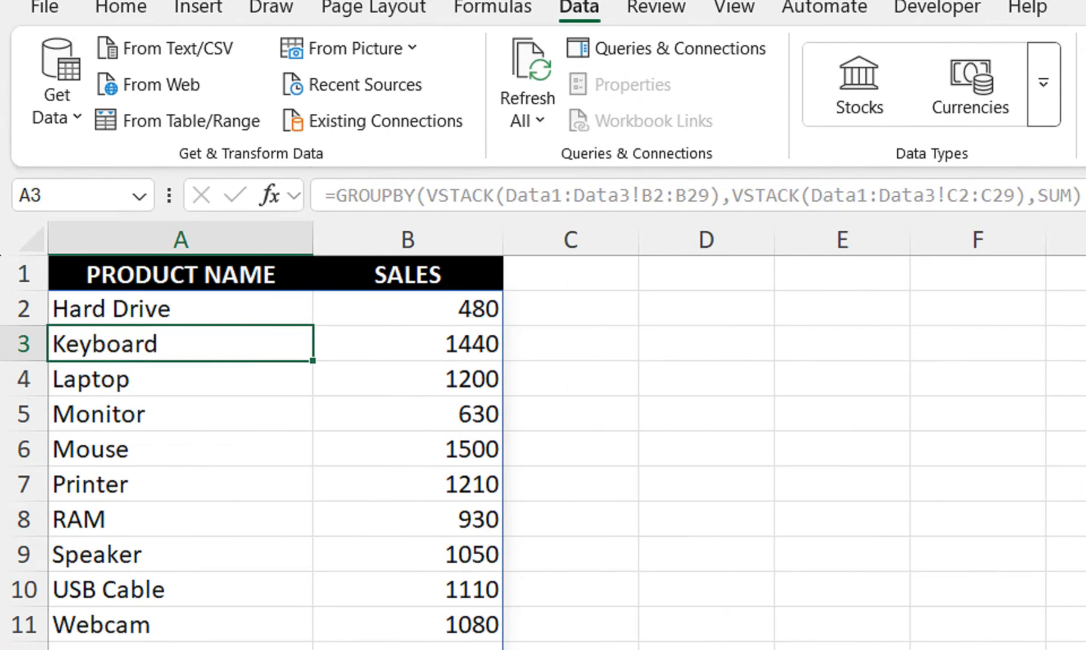
Step: Check the Hard Drive sales by selecting C20 and C10 together on Data1, and view the Data2 sheet for comparison
{"action": "left_click", "coordinate": [407, 309]}
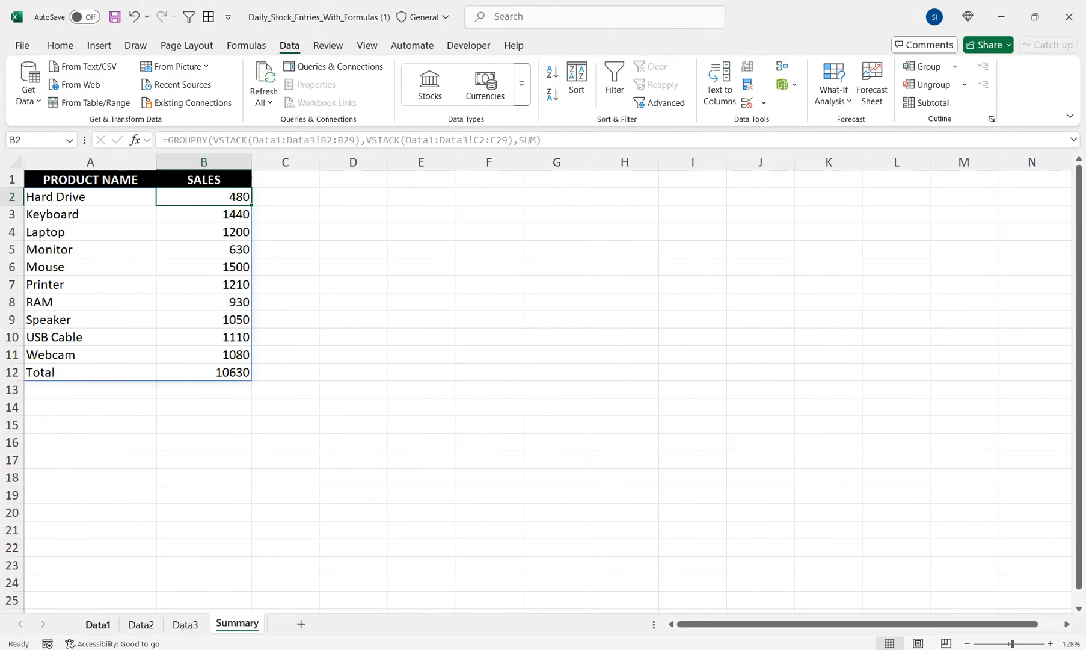
{"action": "left_click", "coordinate": [98, 624]}
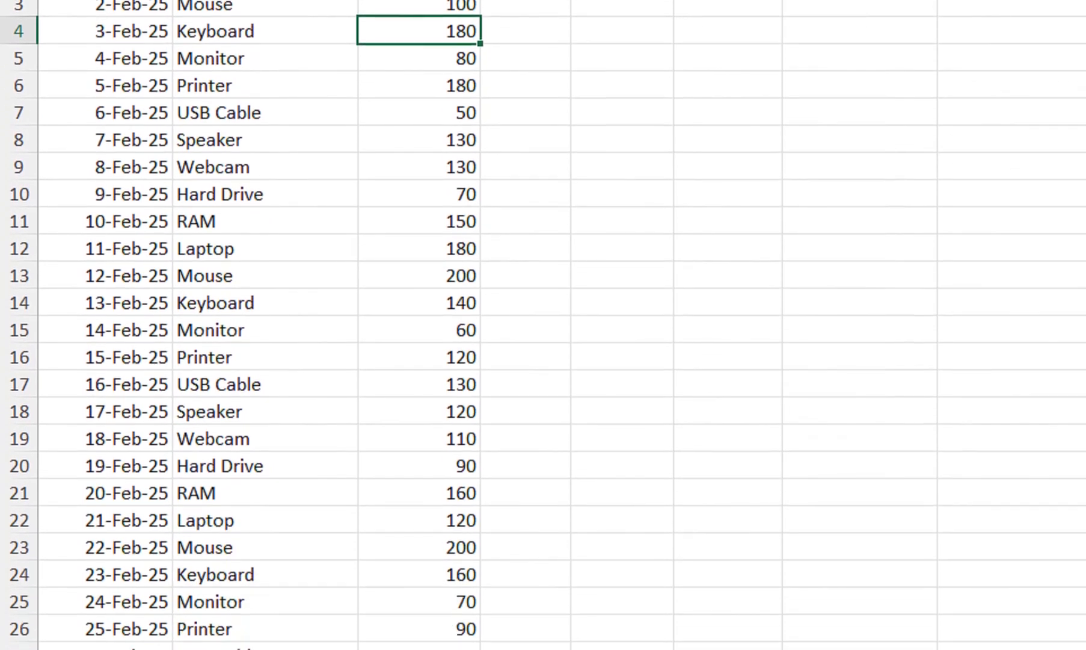
{"action": "left_click", "coordinate": [418, 464]}
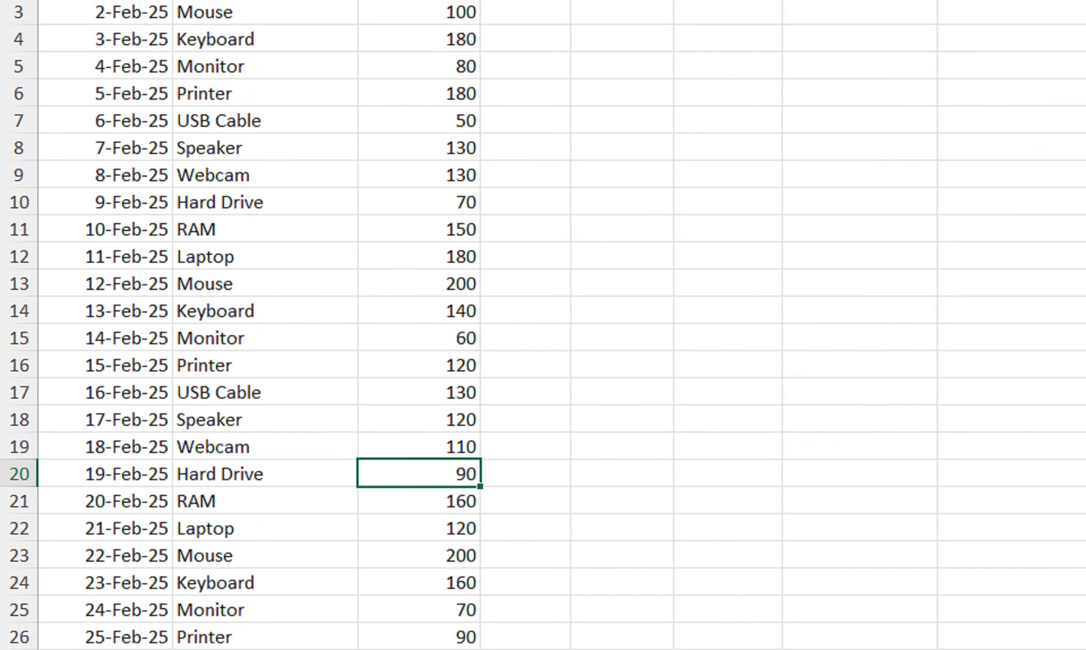
{"action": "left_click", "coordinate": [419, 201], "text": "ctrl"}
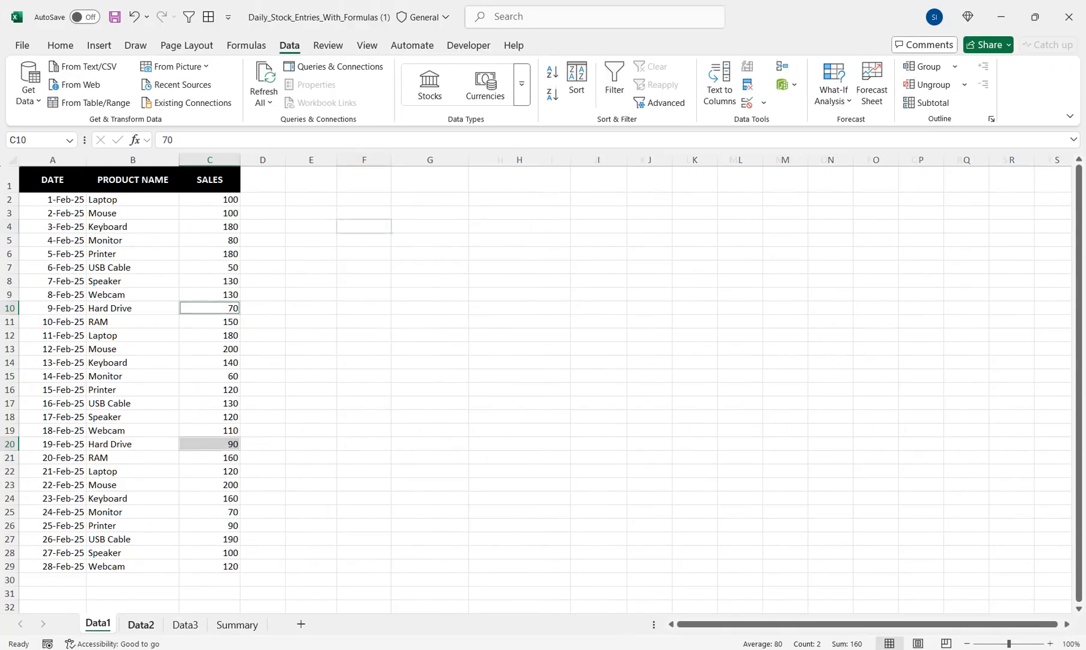
{"action": "key", "text": "ctrl+Page_Down"}
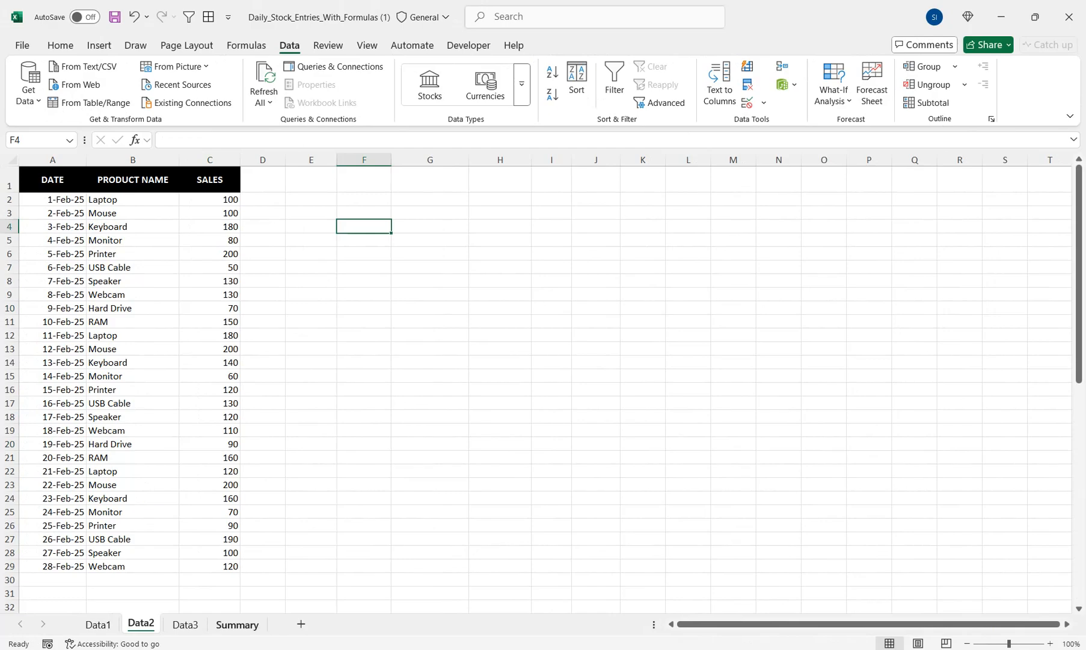
Step: Enter the check calculation =160*3 in Summary cell D2 to compare with the Hard Drive total, and clear it
{"action": "left_click", "coordinate": [237, 624]}
{"action": "left_click", "coordinate": [351, 196]}
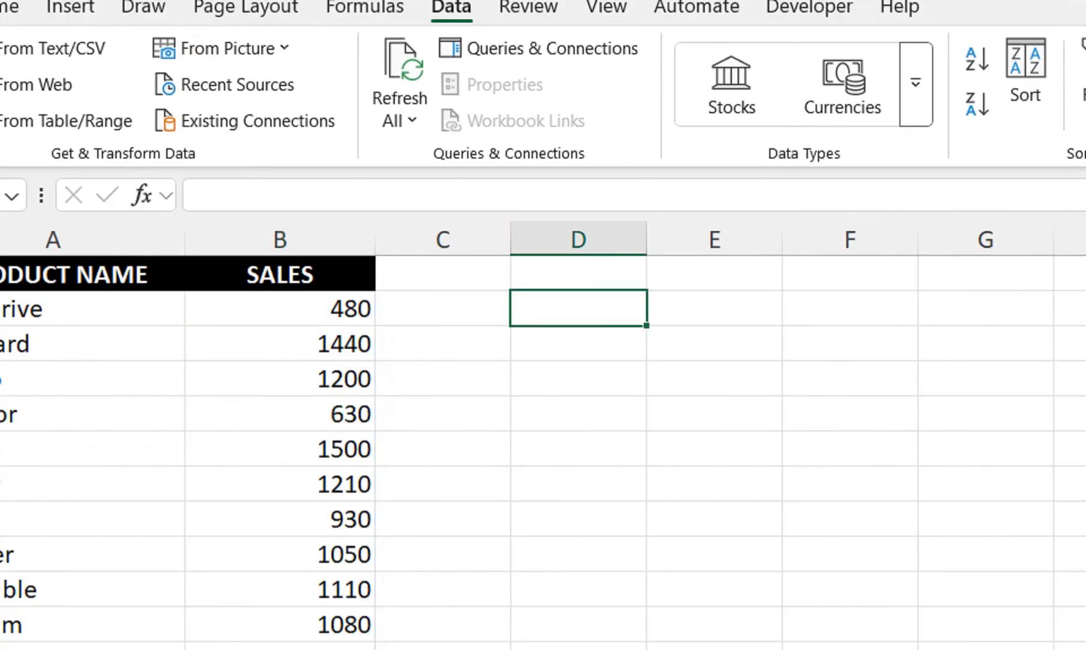
{"action": "type", "text": "=160*"}
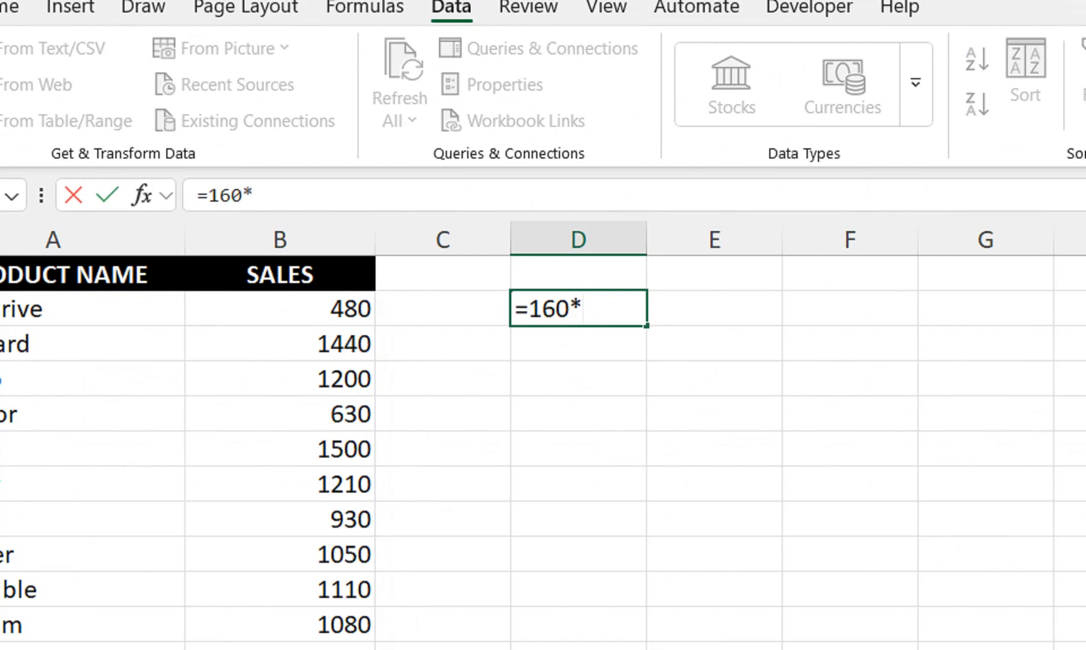
{"action": "type", "text": "3"}
{"action": "key", "text": "Return"}
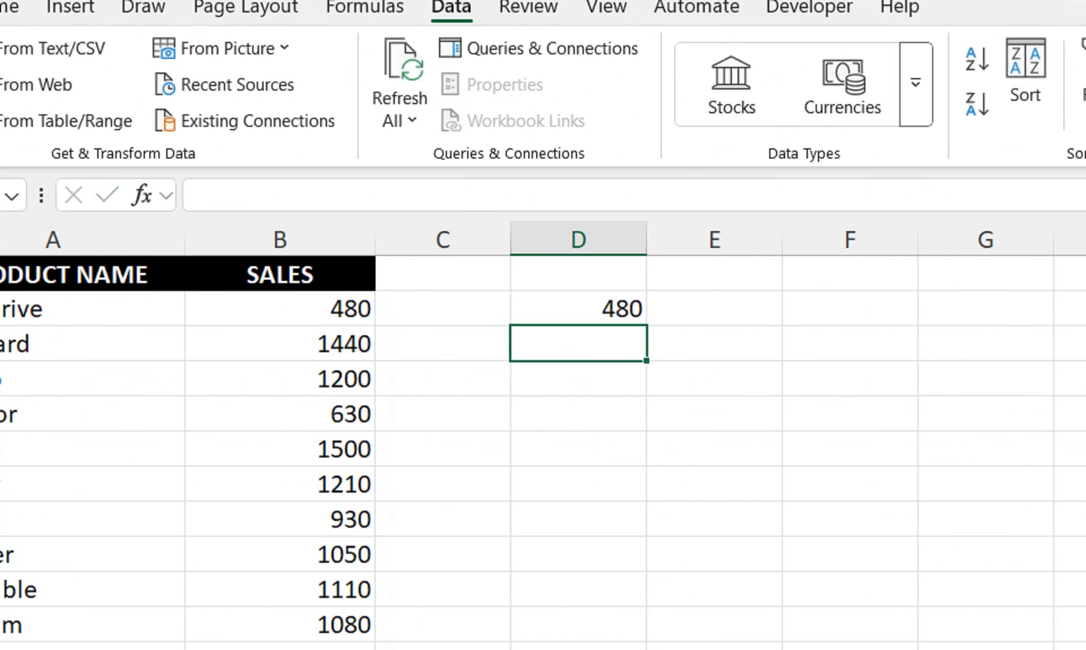
{"action": "left_click", "coordinate": [578, 308]}
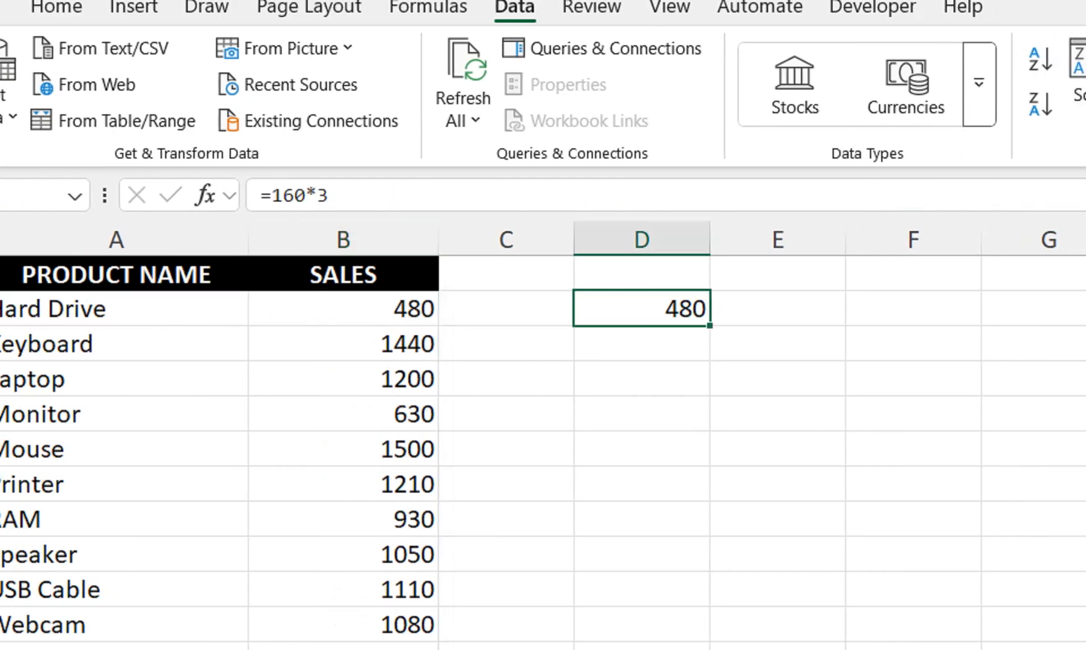
{"action": "key", "text": "Delete"}
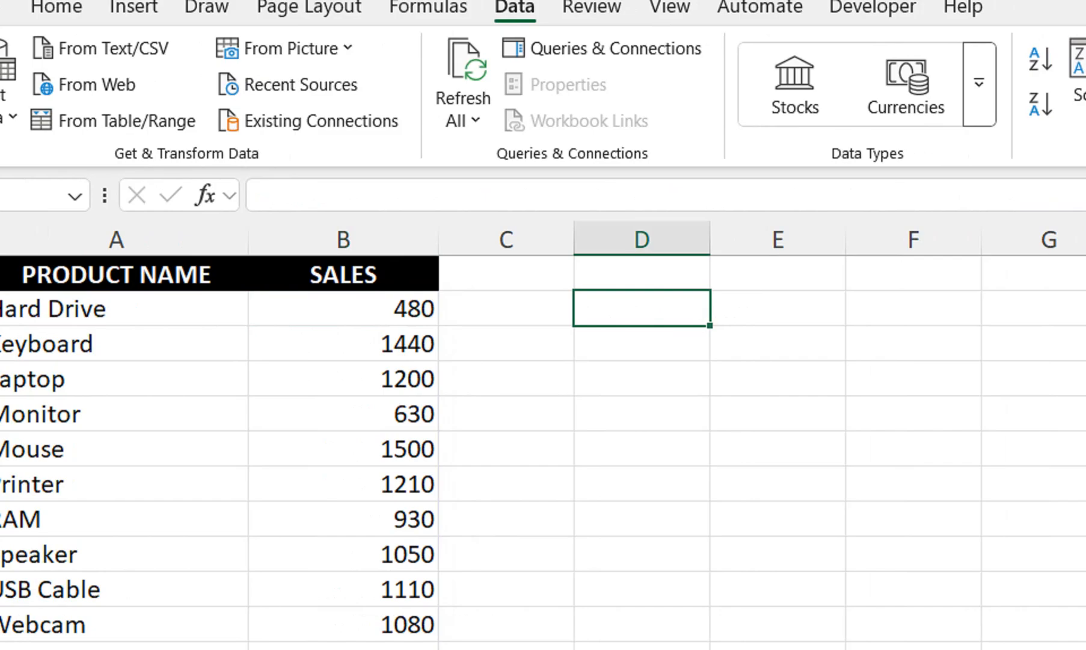